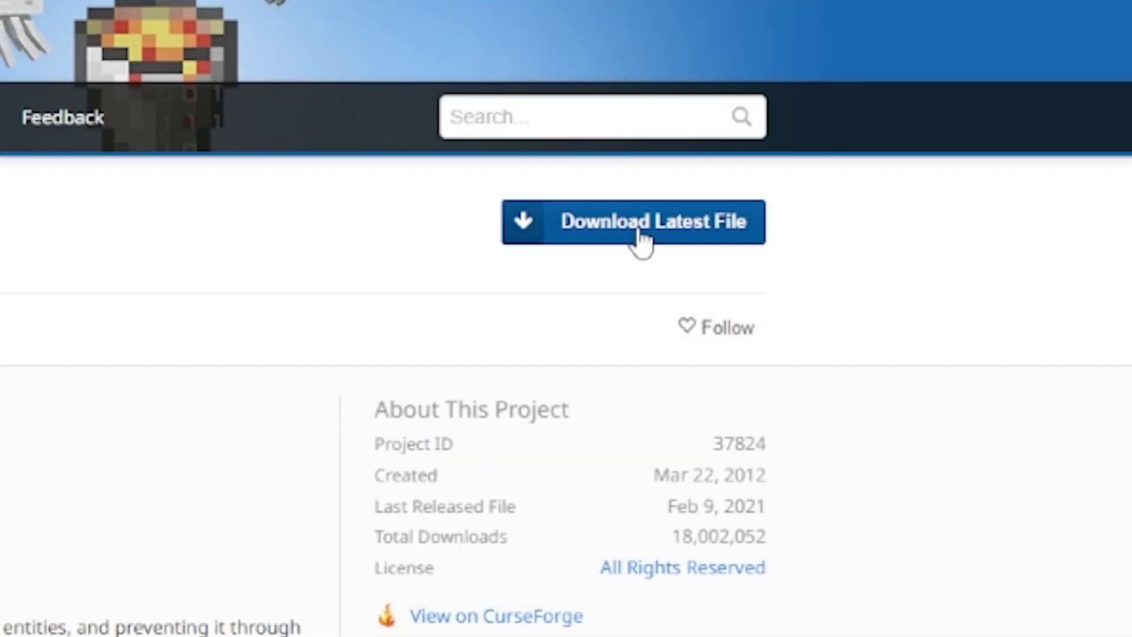
Download the latest Clearlag.jar from the ClearLag Bukkit page into Downloads
{"action": "left_click", "coordinate": [637, 233]}
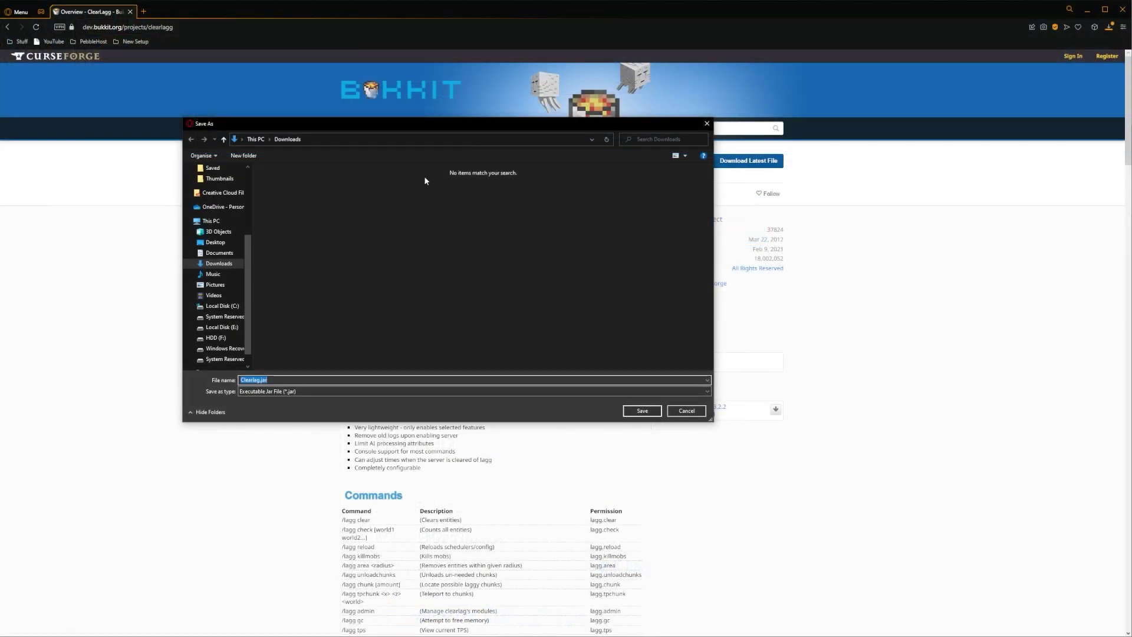
{"action": "left_click", "coordinate": [657, 413]}
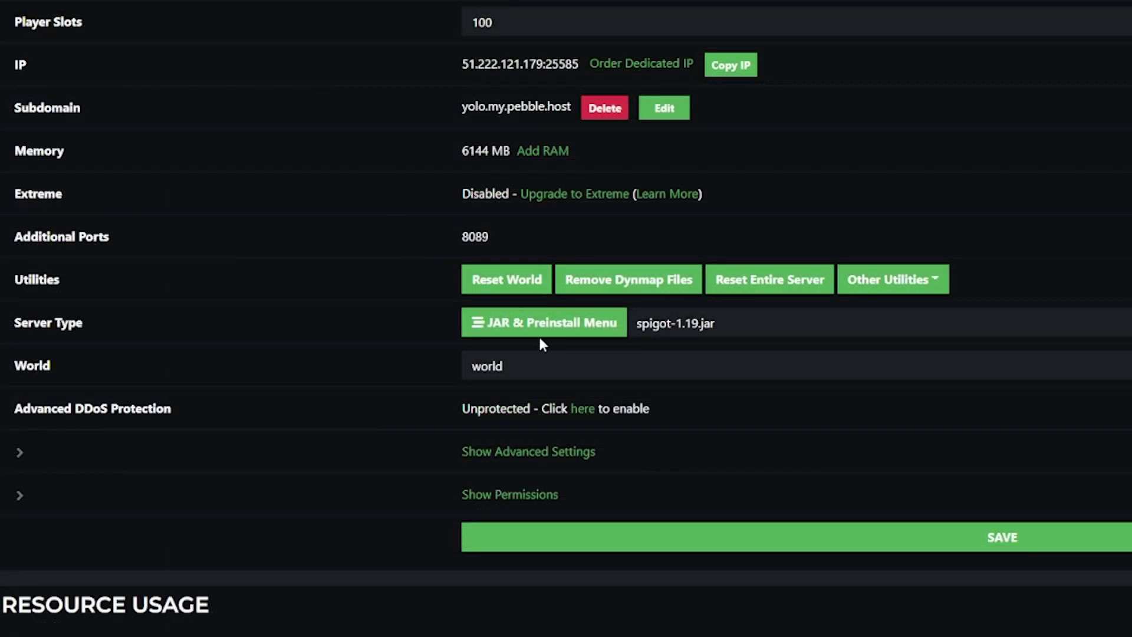
{"action": "left_click", "coordinate": [590, 326]}
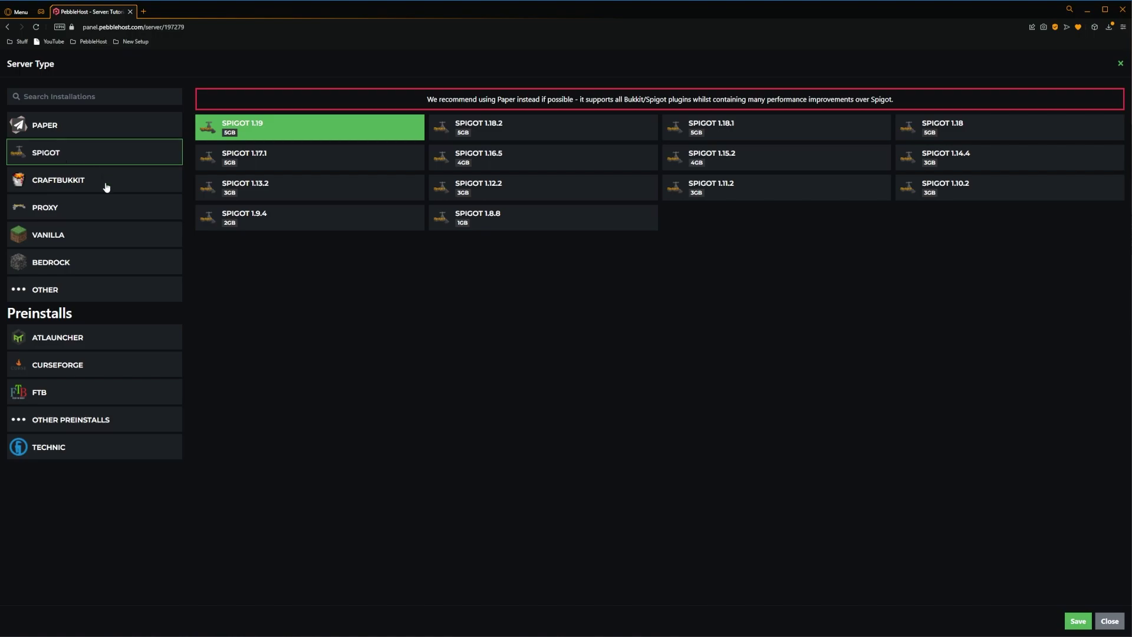
{"action": "left_click", "coordinate": [152, 126]}
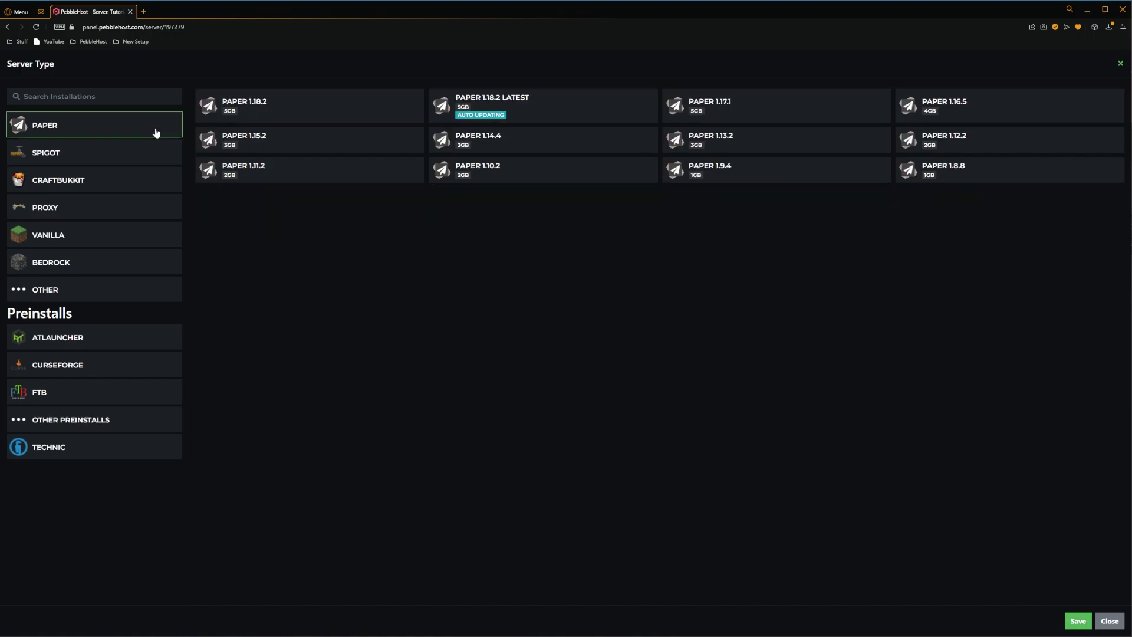
{"action": "left_click", "coordinate": [150, 152]}
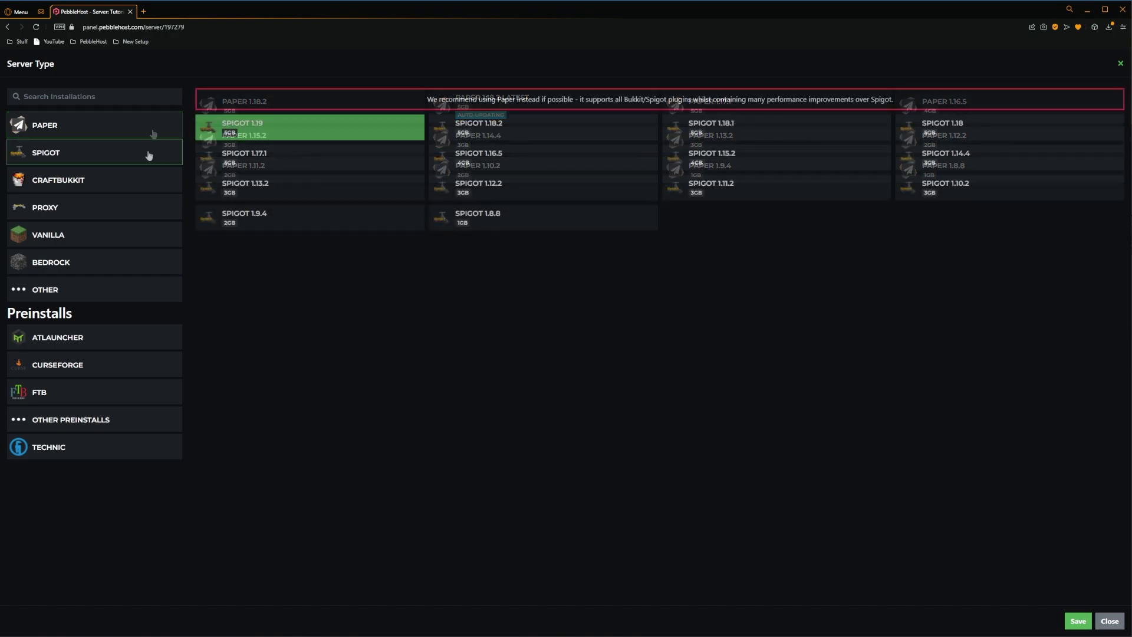
{"action": "left_click", "coordinate": [252, 138]}
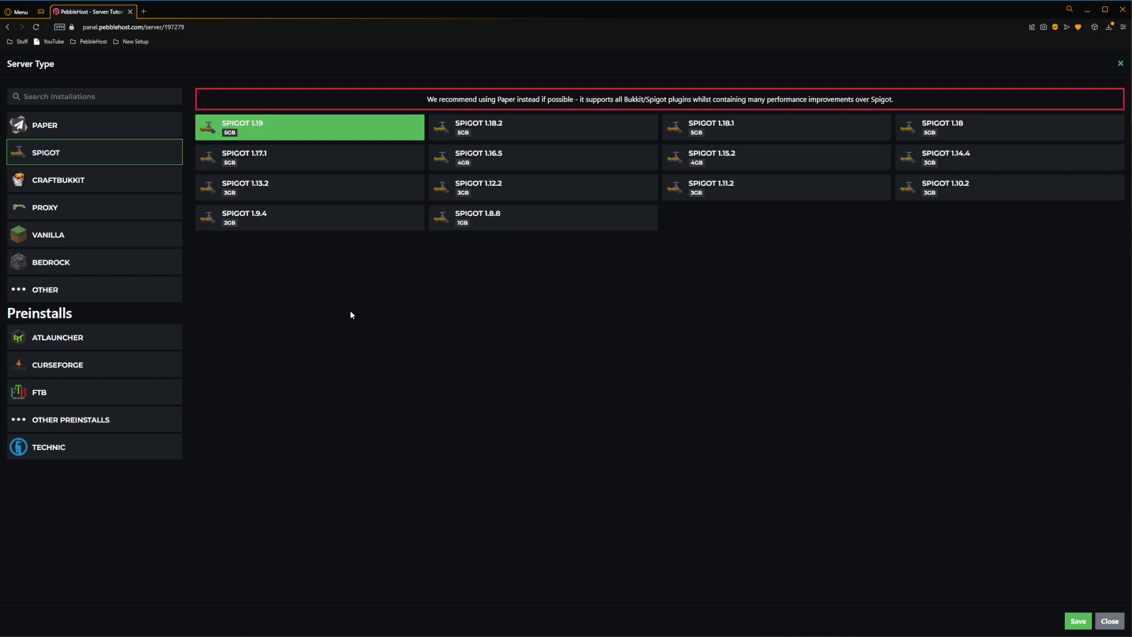
{"action": "left_click", "coordinate": [1077, 621]}
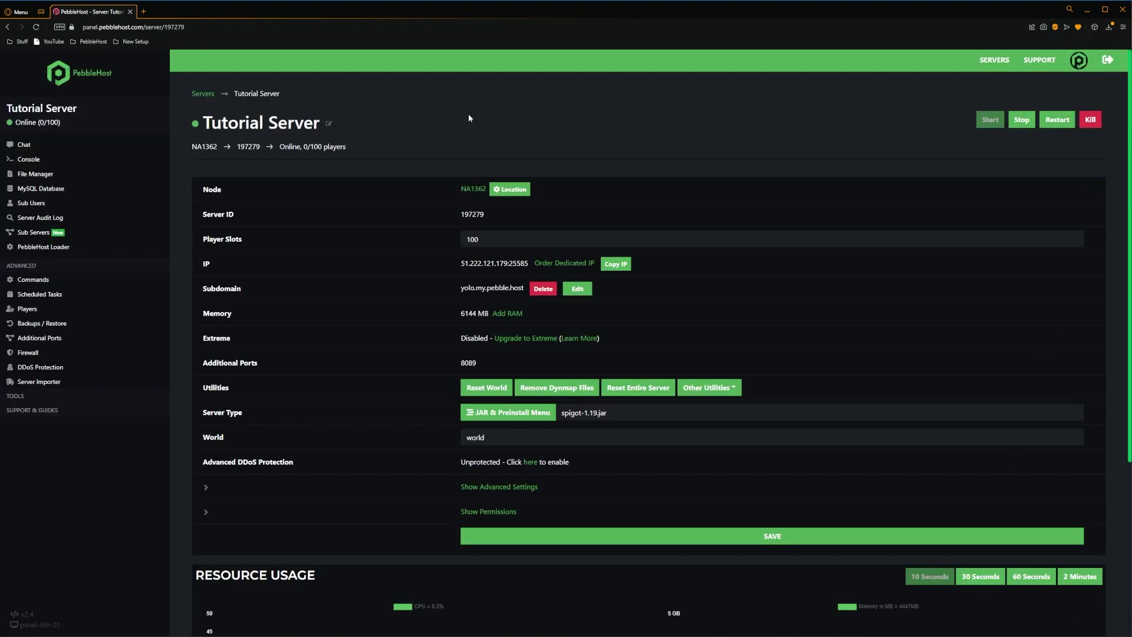
Upload Clearlag.jar into the server's plugins folder, then return to the Tutorial Server overview
{"action": "left_click", "coordinate": [72, 180]}
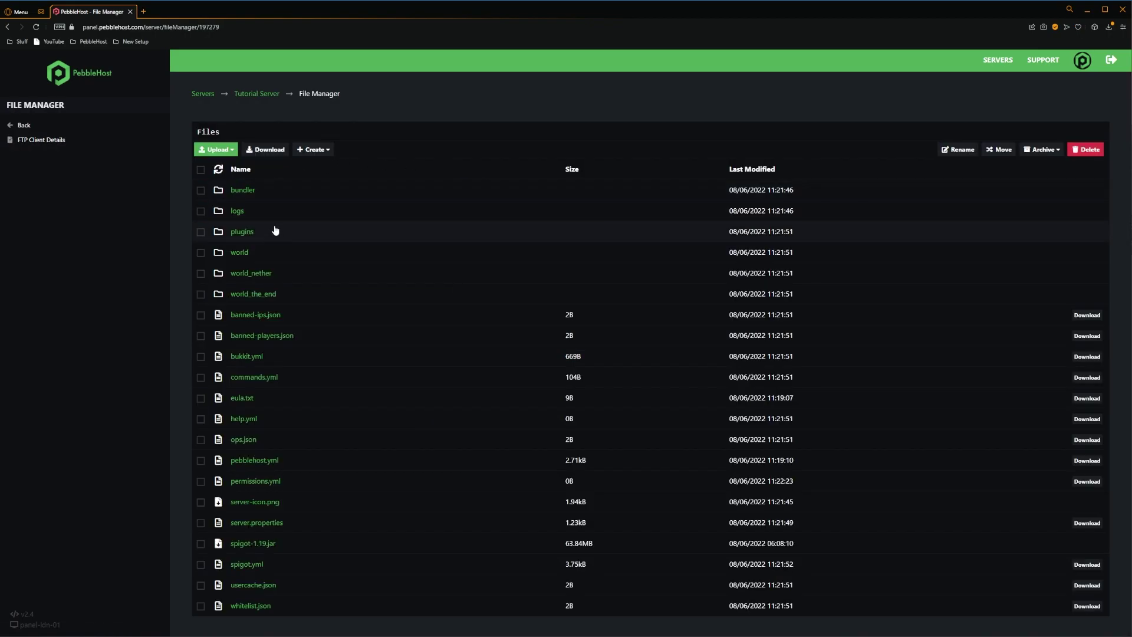
{"action": "left_click", "coordinate": [265, 230]}
{"action": "left_click", "coordinate": [218, 151]}
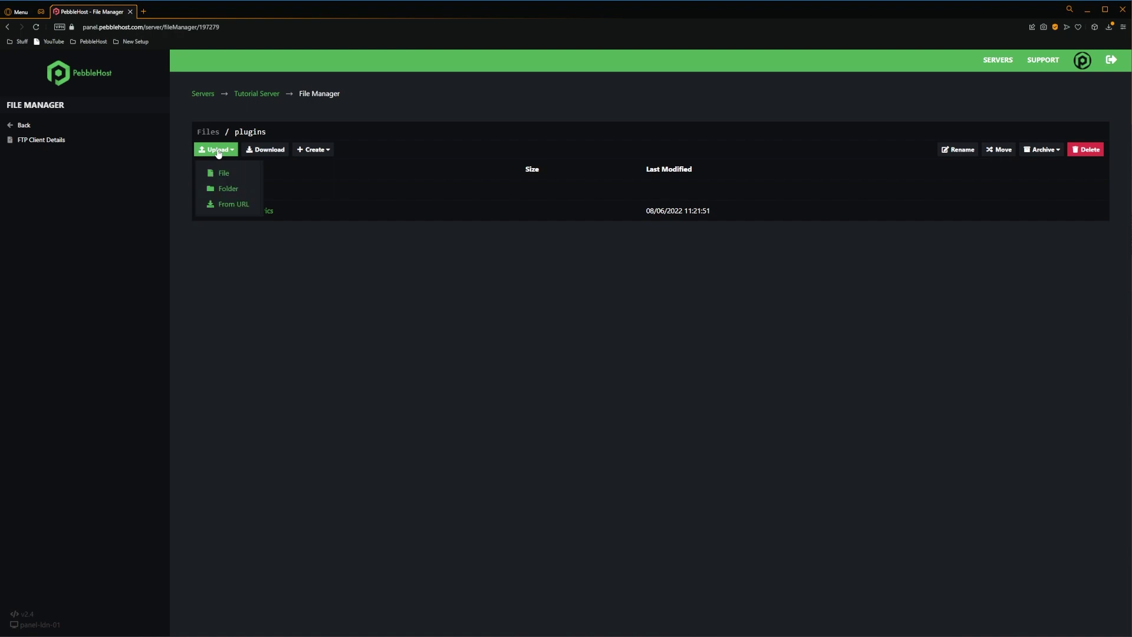
{"action": "left_click", "coordinate": [224, 178]}
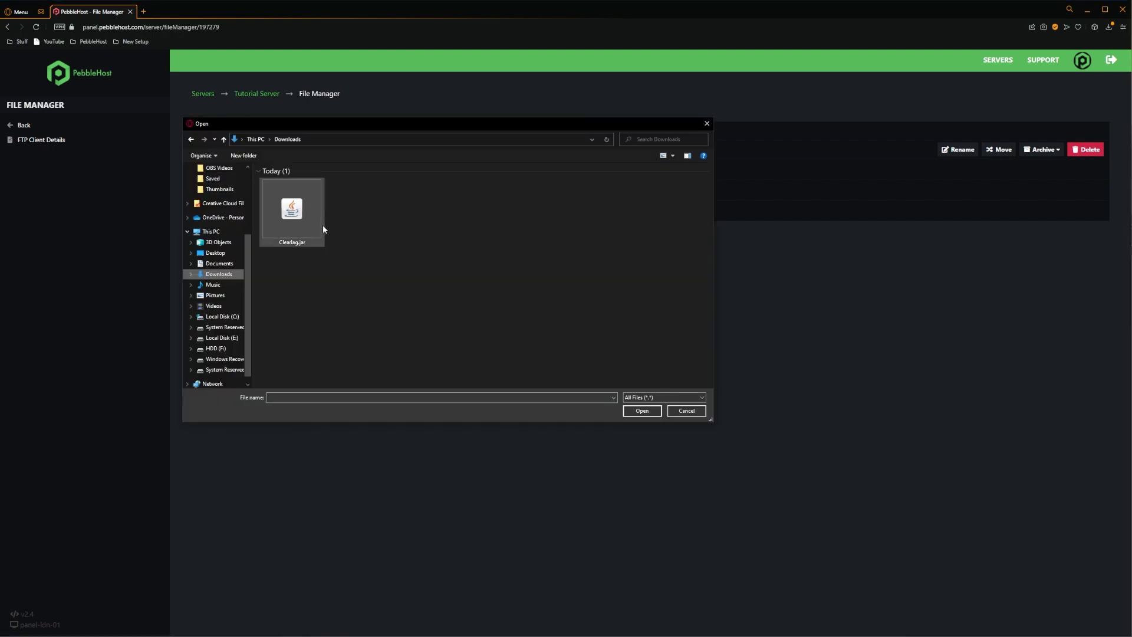
{"action": "left_click", "coordinate": [293, 216]}
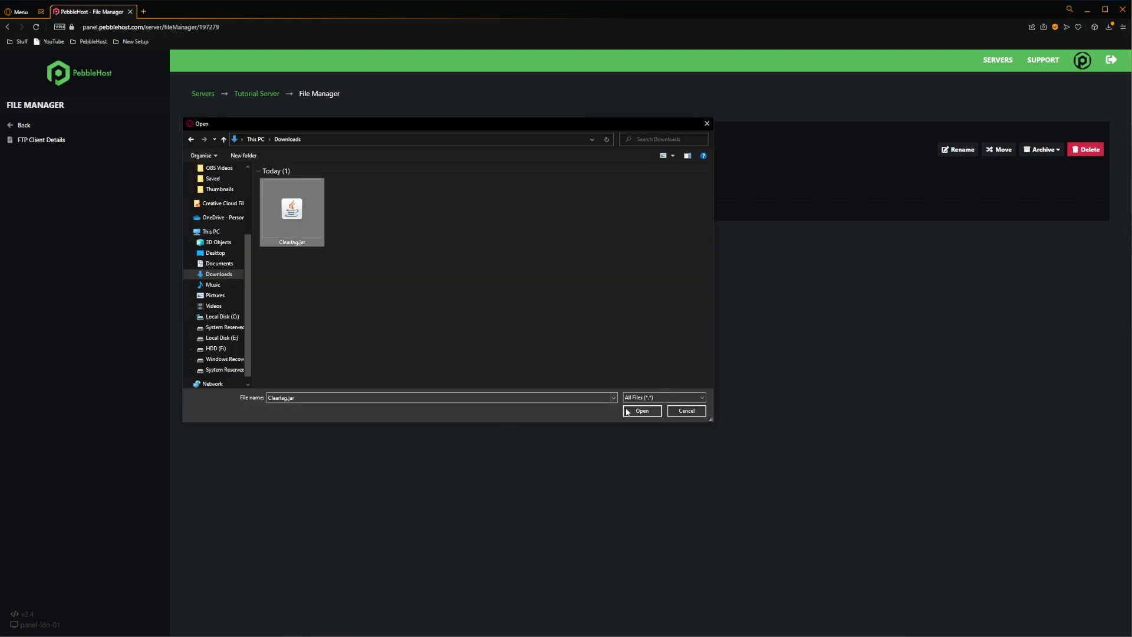
{"action": "left_click", "coordinate": [627, 411]}
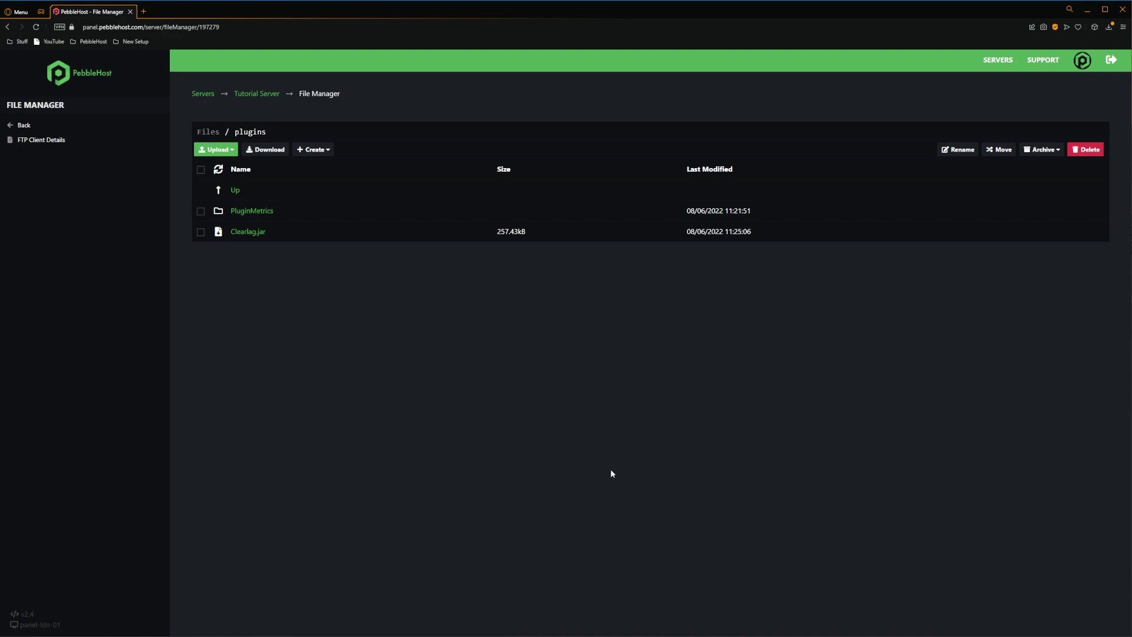
{"action": "left_click", "coordinate": [53, 124]}
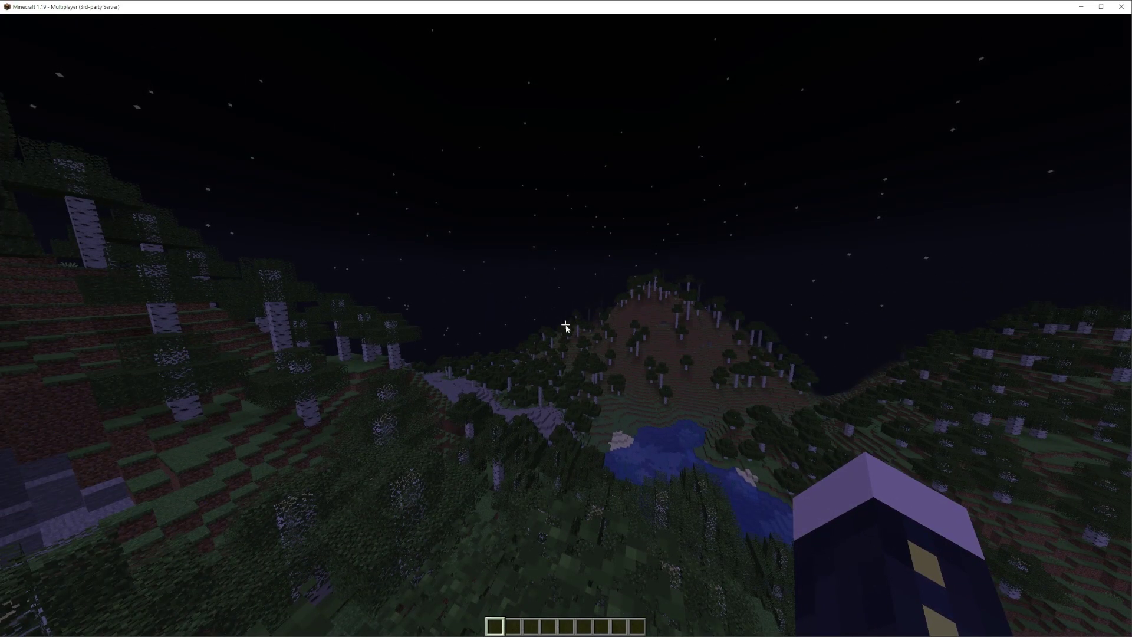
Run /lagg to list ClearLag's commands, then /lagg clear to remove 40 entities
{"action": "type", "text": "/lagg"}
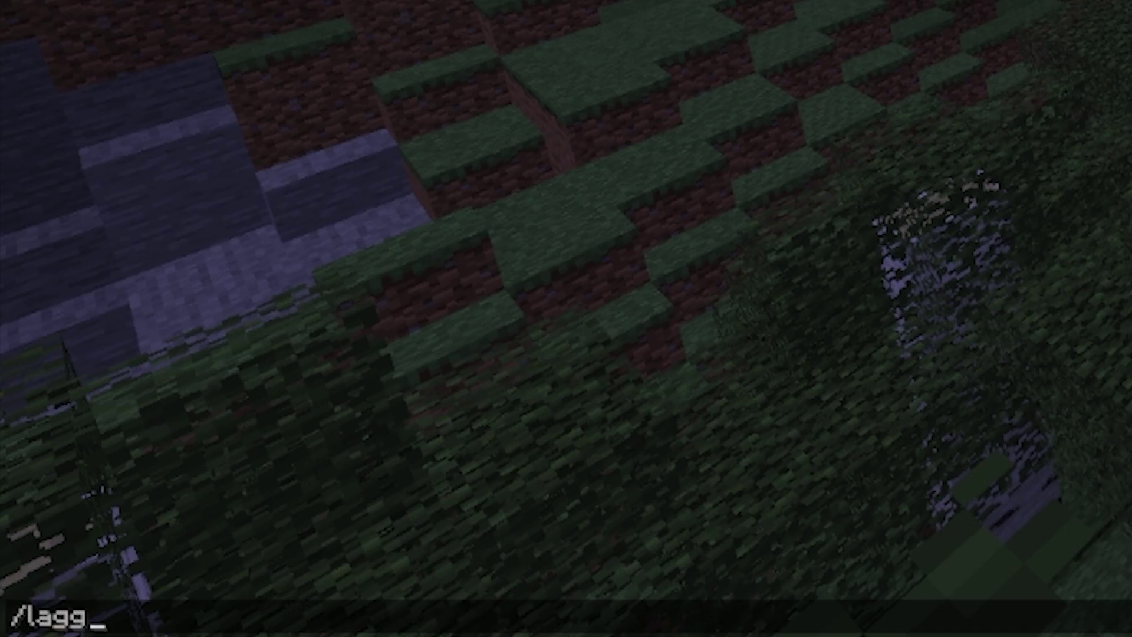
{"action": "key", "text": "Return"}
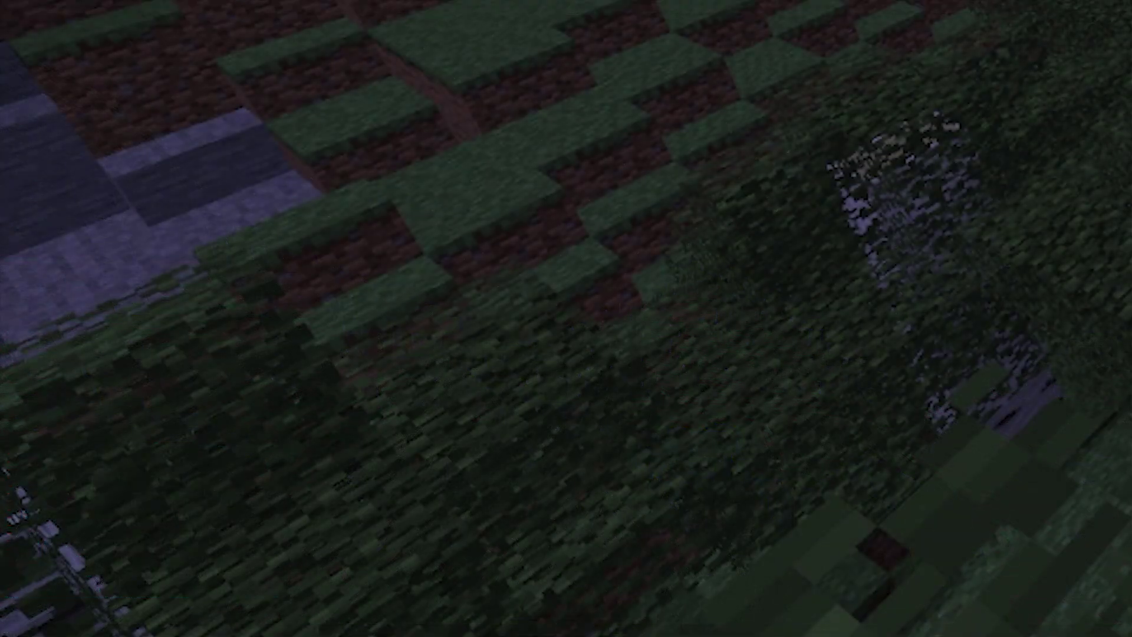
{"action": "type", "text": "/lagg clear"}
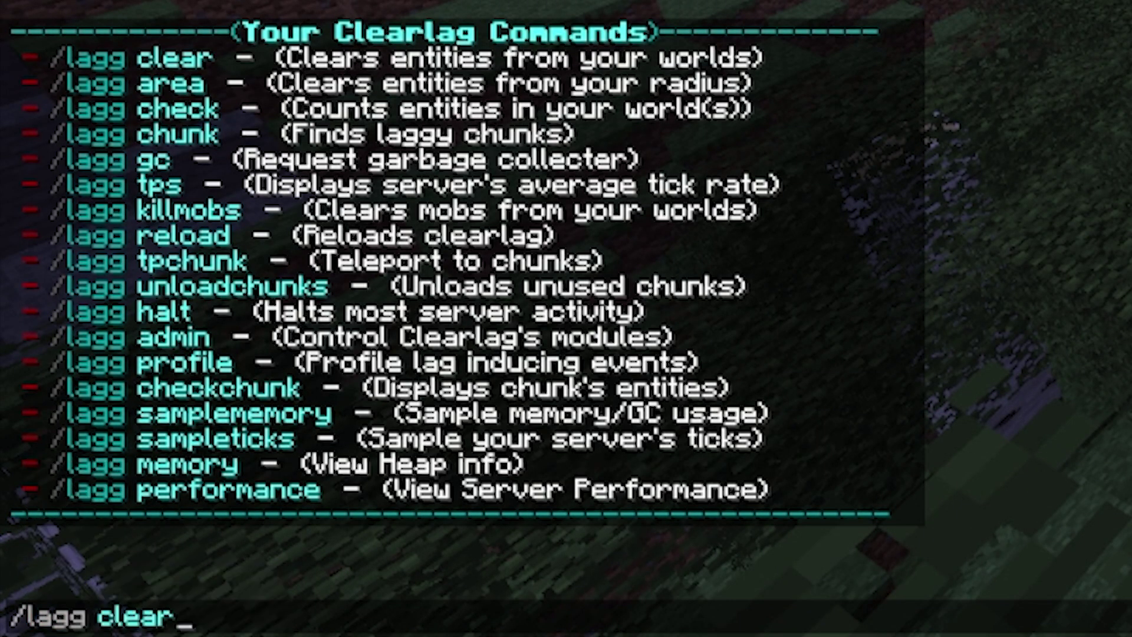
{"action": "key", "text": "Return"}
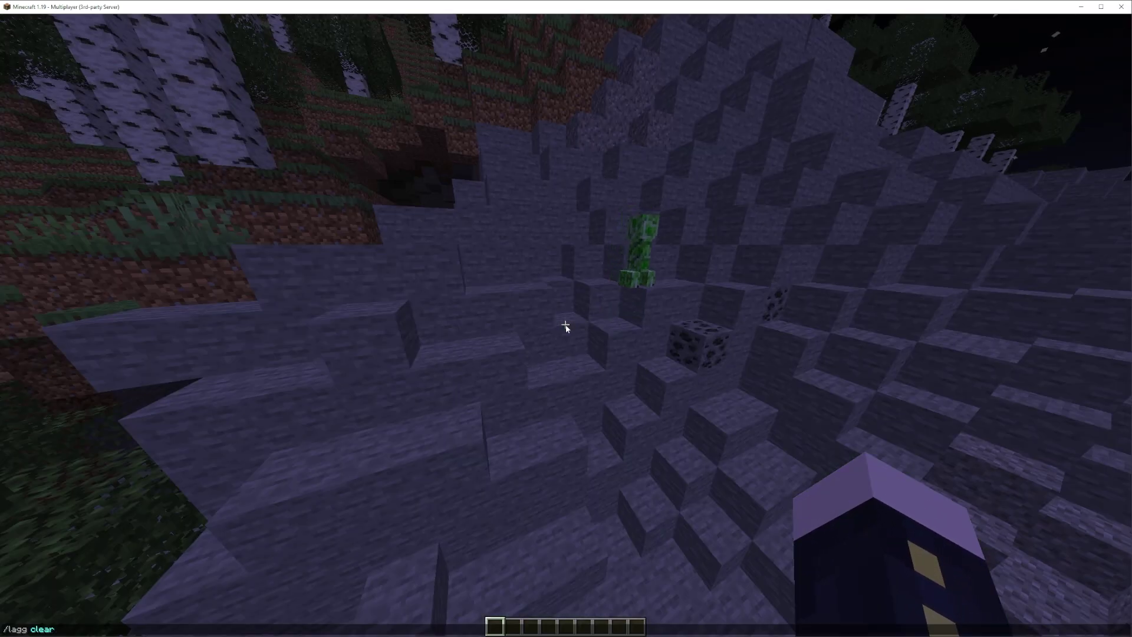
Rerun the clear to remove 141 entities, then run killmobs to wipe out the chickens
{"action": "key", "text": "Return"}
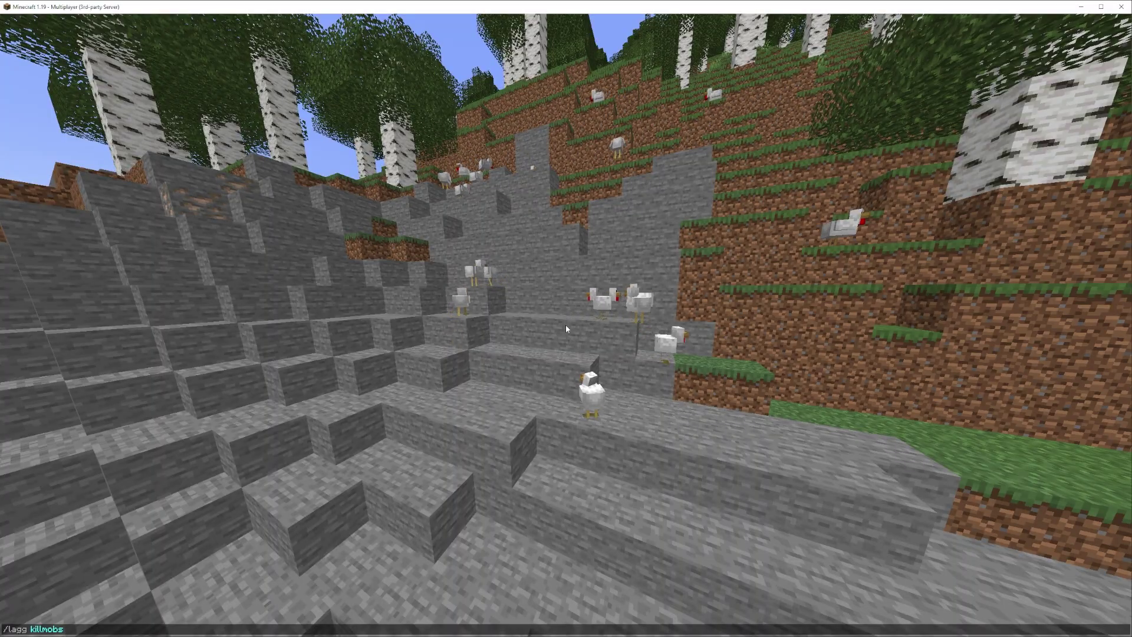
{"action": "key", "text": "Return"}
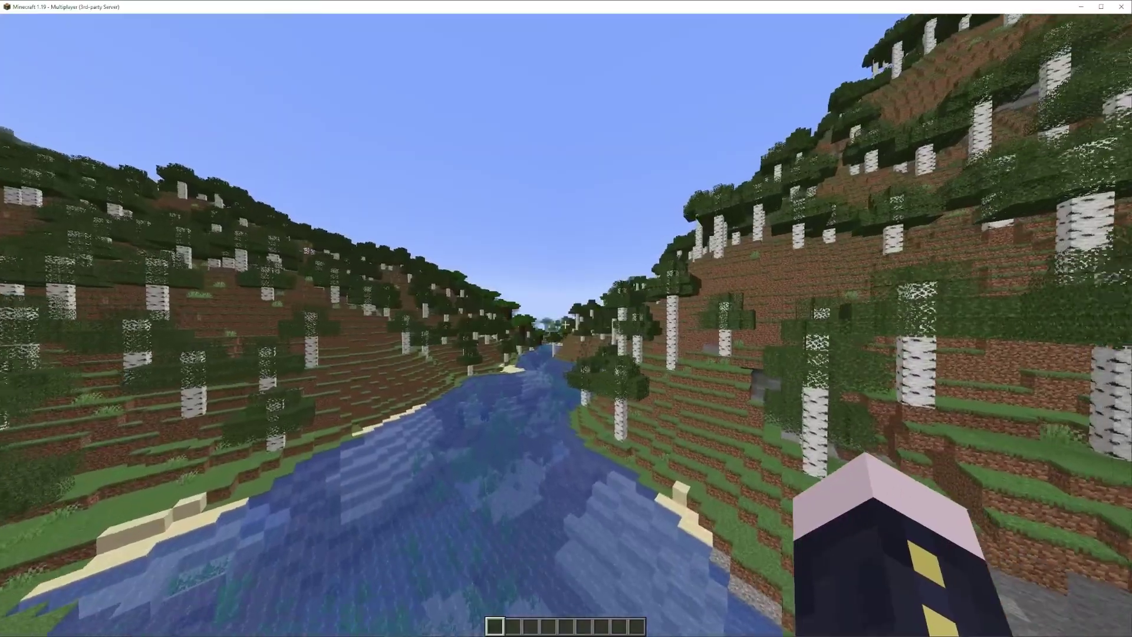
Place a chest on the grass and clear entities within a radius of 5 using /lagg area
{"action": "key", "text": "w"}
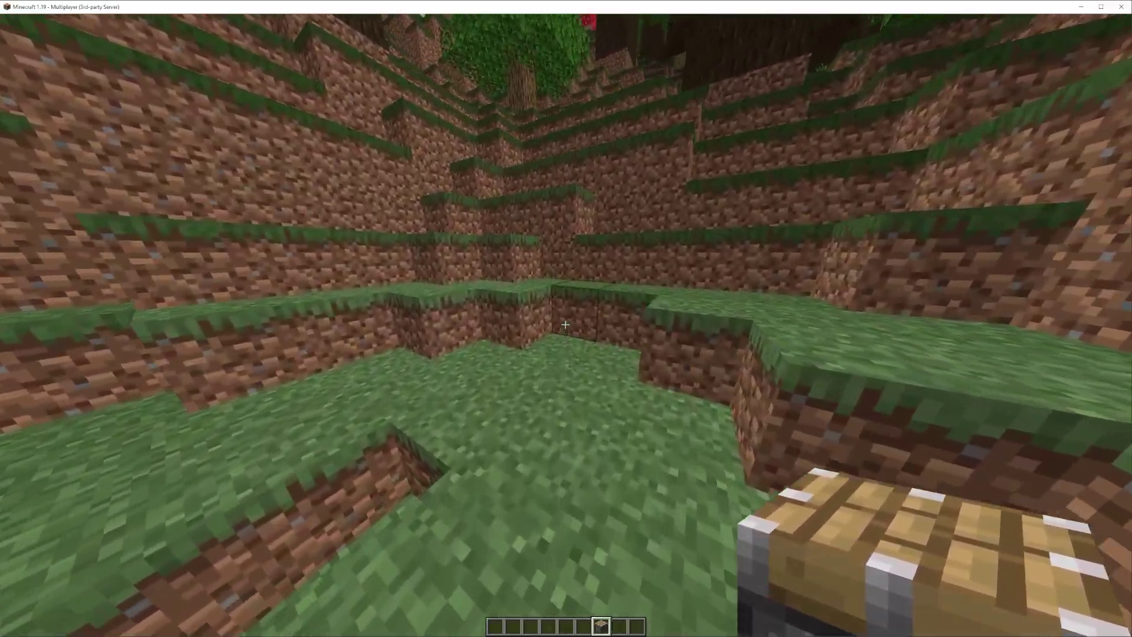
{"action": "right_click", "coordinate": [565, 324]}
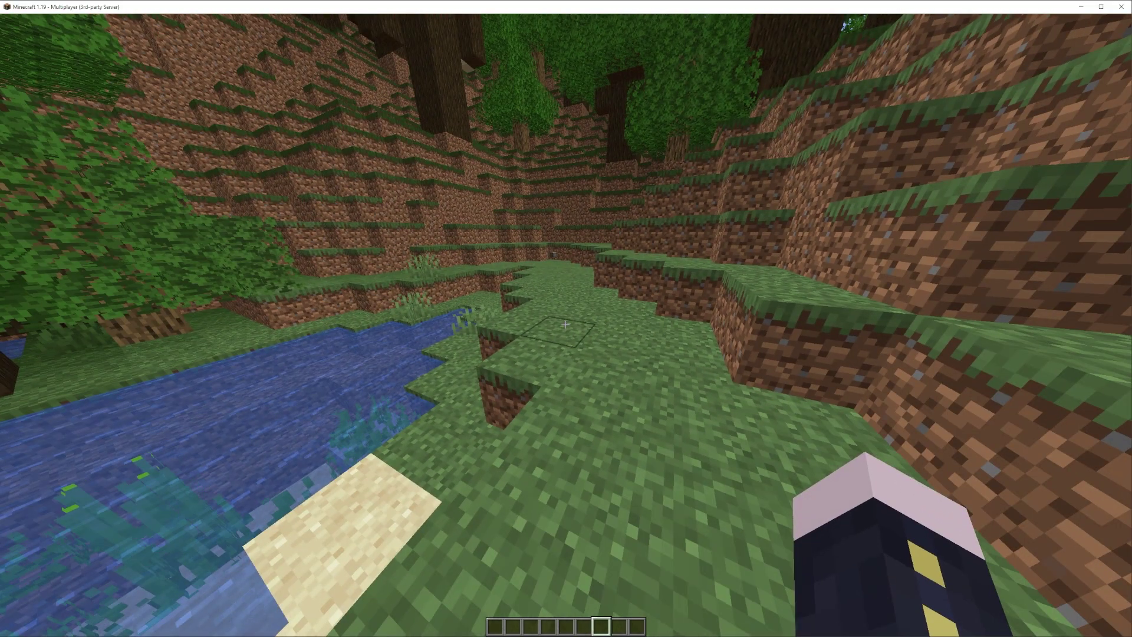
{"action": "type", "text": "/lagg a"}
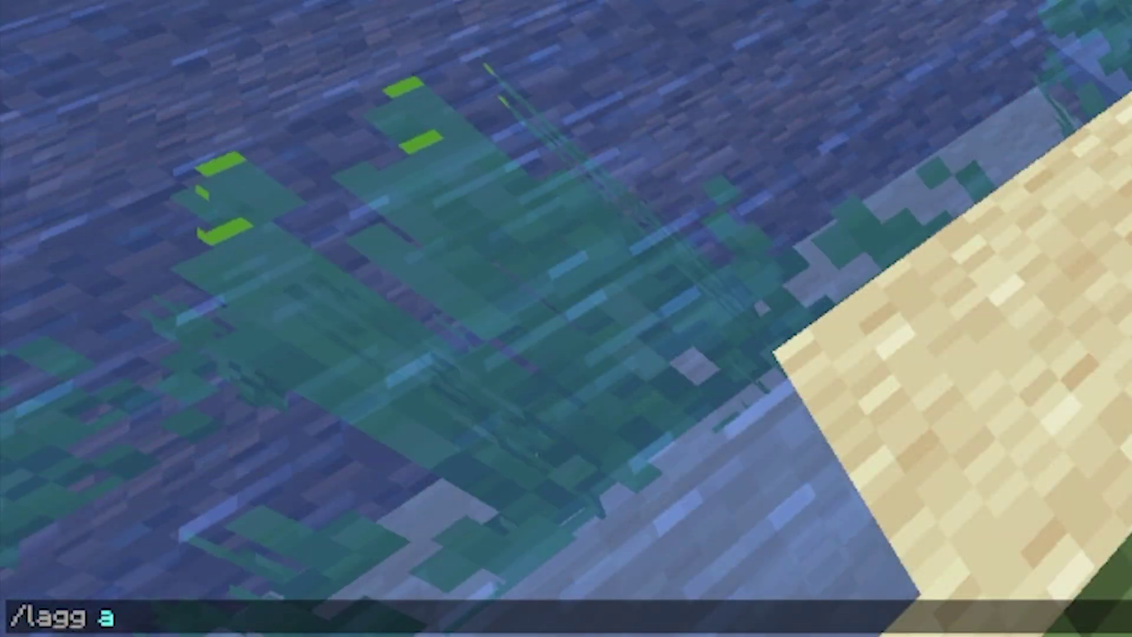
{"action": "type", "text": "rea"}
{"action": "key", "text": "Tab"}
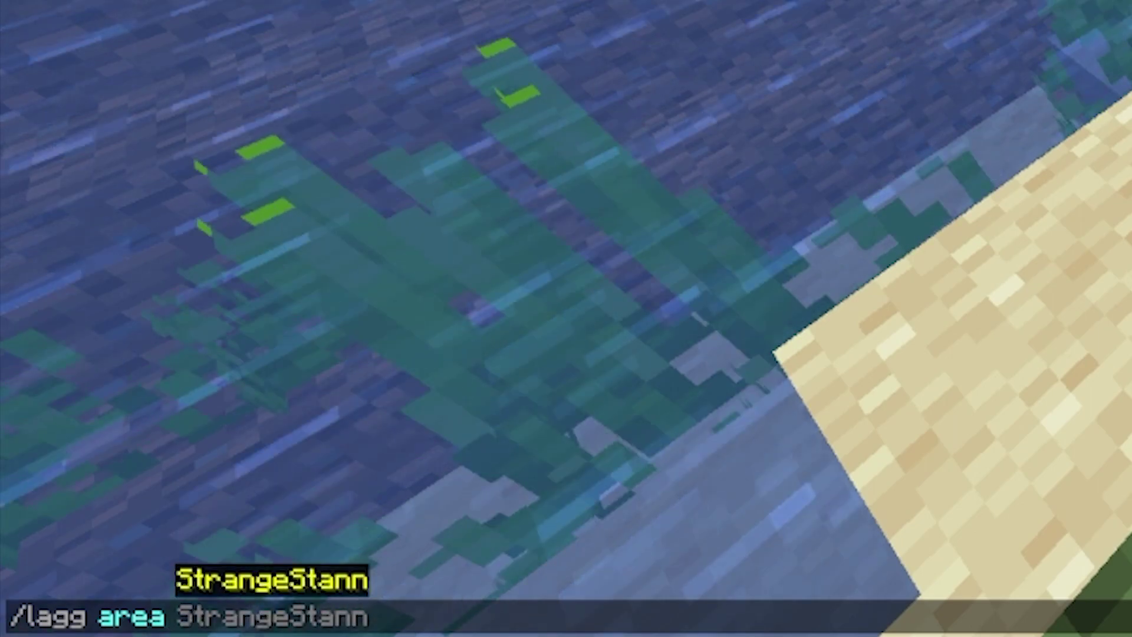
{"action": "type", "text": "5"}
{"action": "key", "text": "Return"}
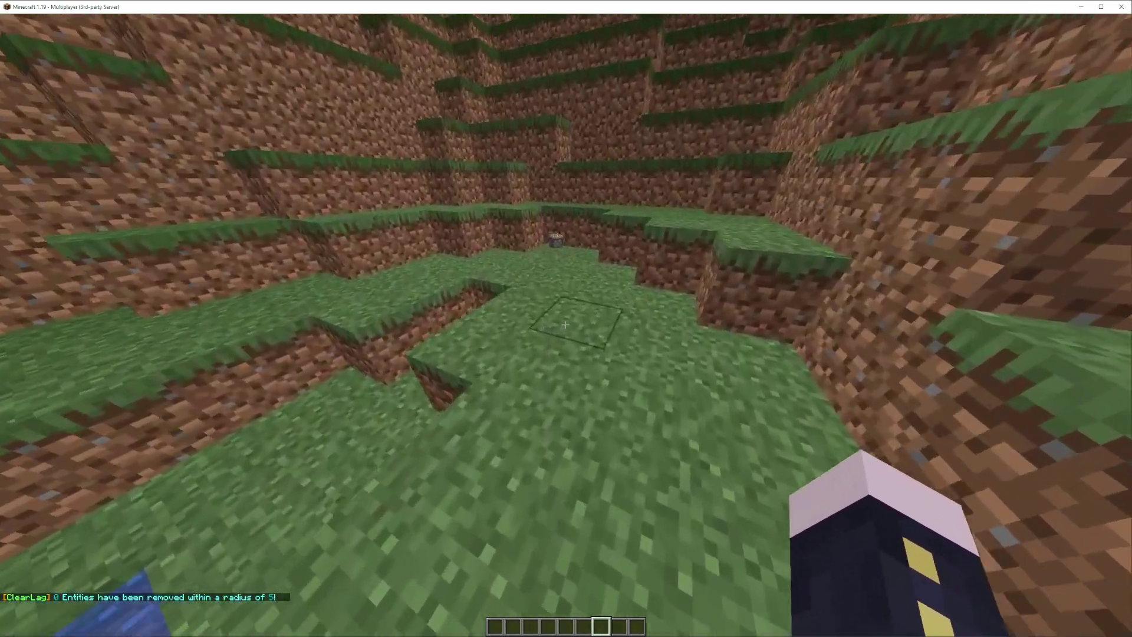
Walk toward the block and rerun the radius-5 area clear
{"action": "key", "text": "w"}
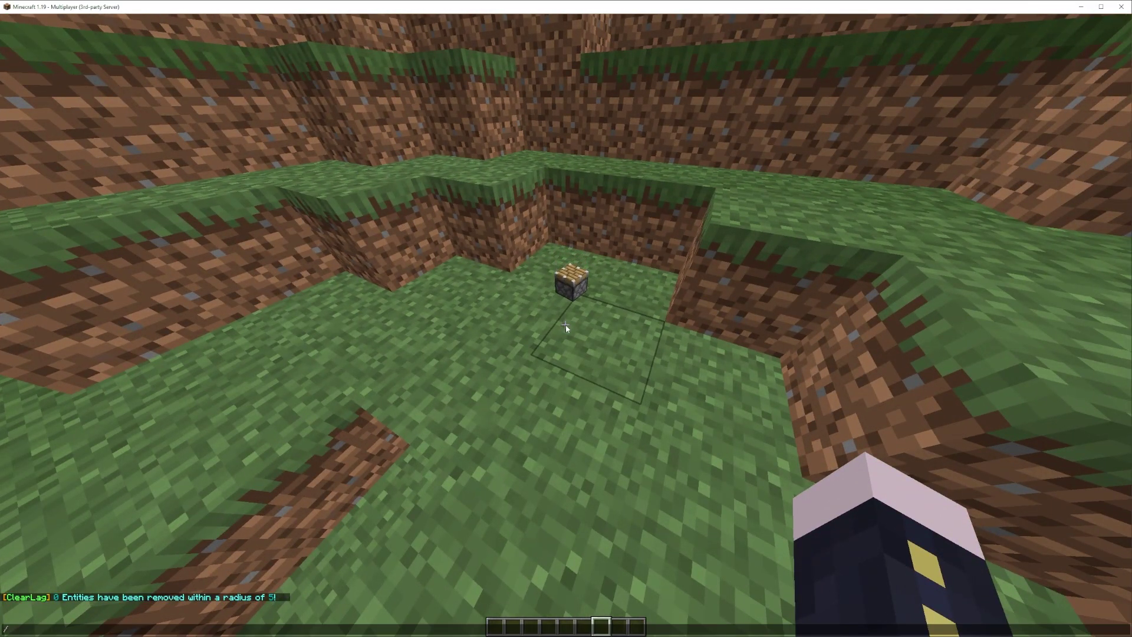
{"action": "key", "text": "t"}
{"action": "key", "text": "Up"}
{"action": "key", "text": "Return"}
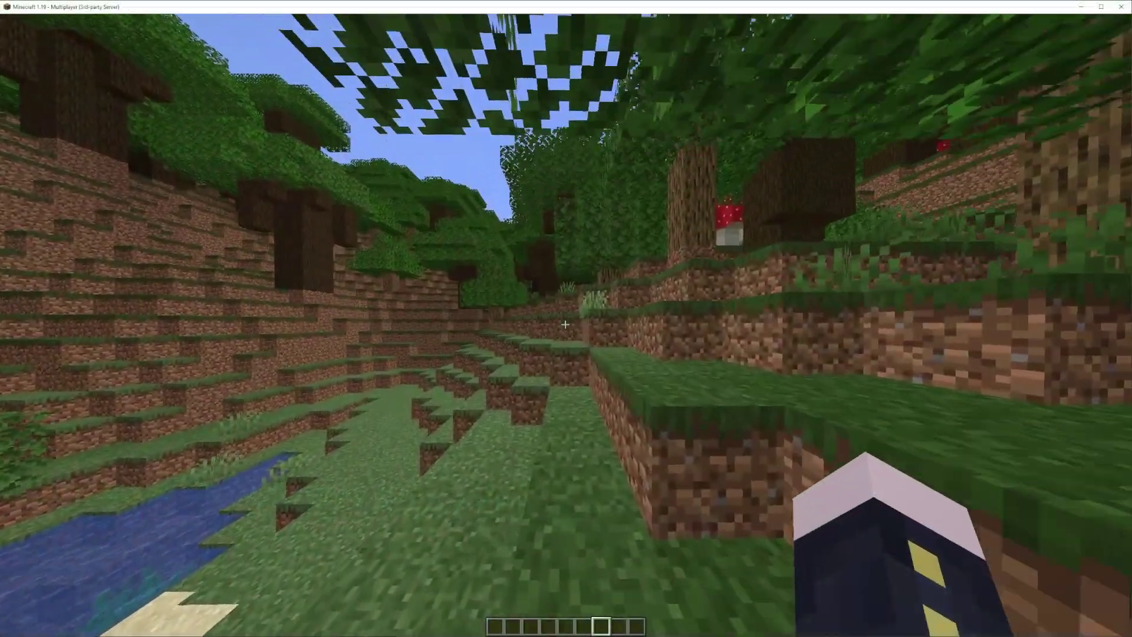
Walk through the forest to the river valley and request immediate garbage collection with /lagg gc
{"action": "key", "text": "w"}
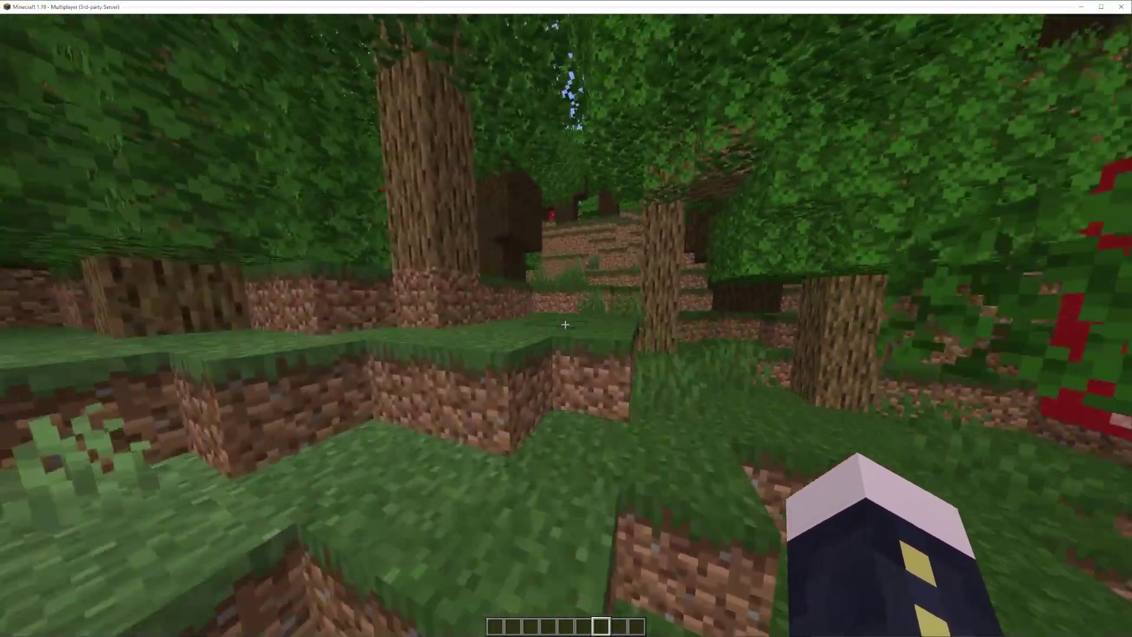
{"action": "key", "text": "w"}
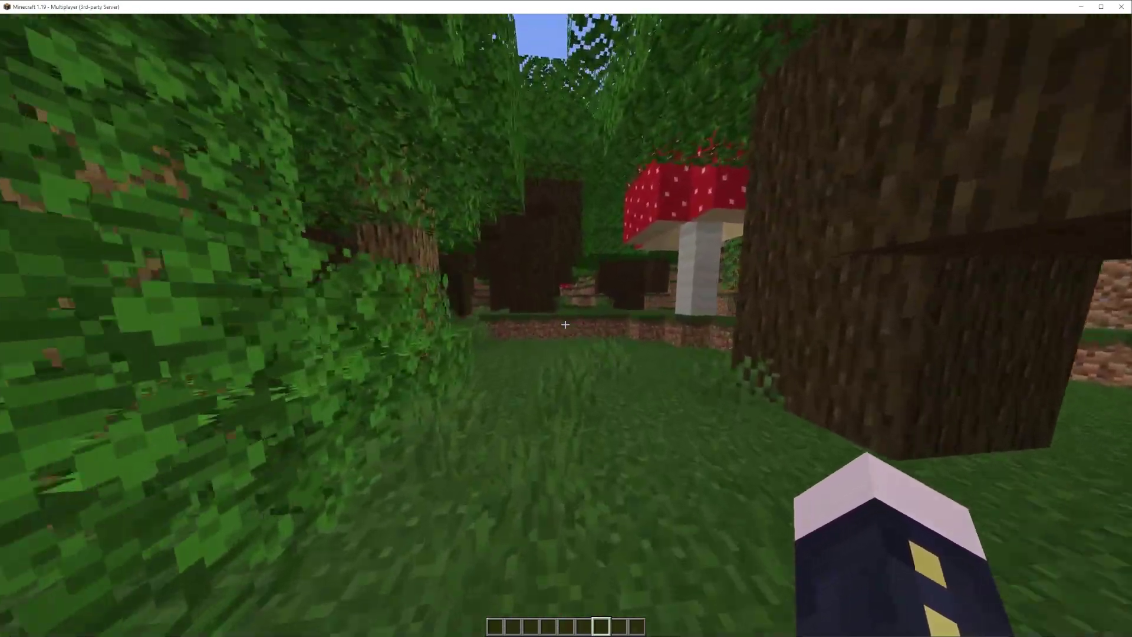
{"action": "key", "text": "w"}
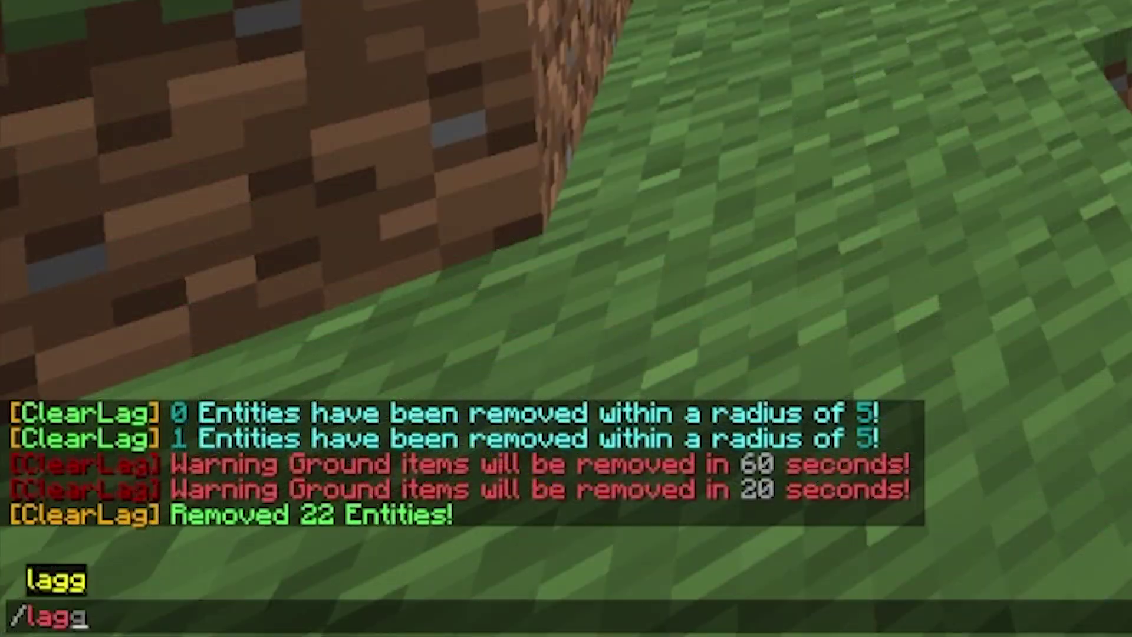
{"action": "key", "text": "Return"}
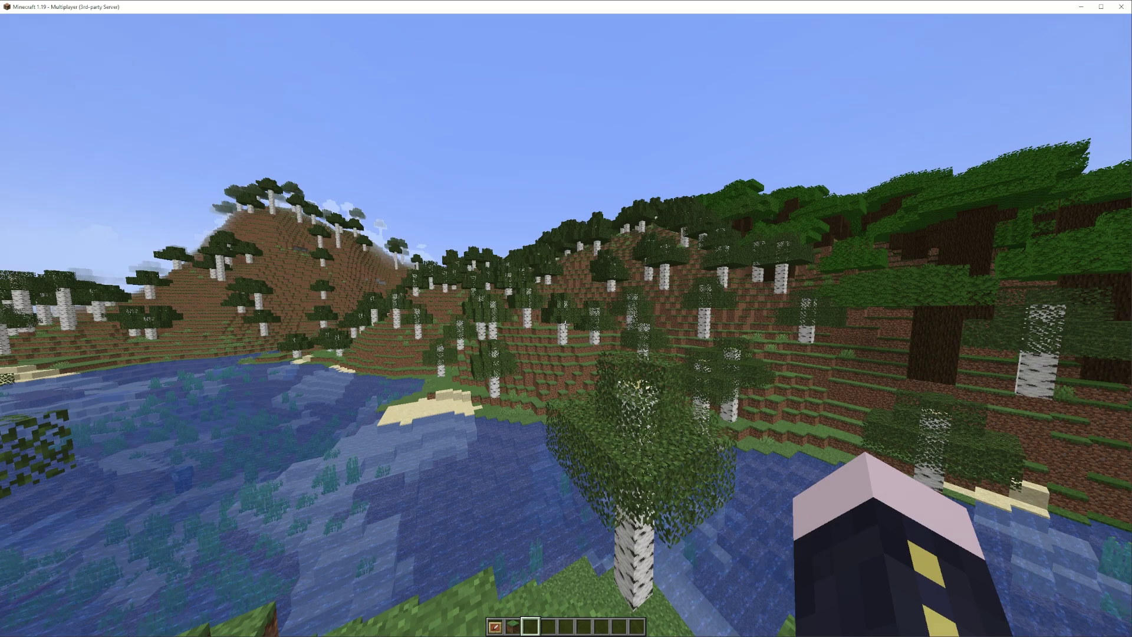
Run /lagg check world to report 20.0 TPS, 647/6000 MB RAM and 33 mob spawners
{"action": "key", "text": "slash"}
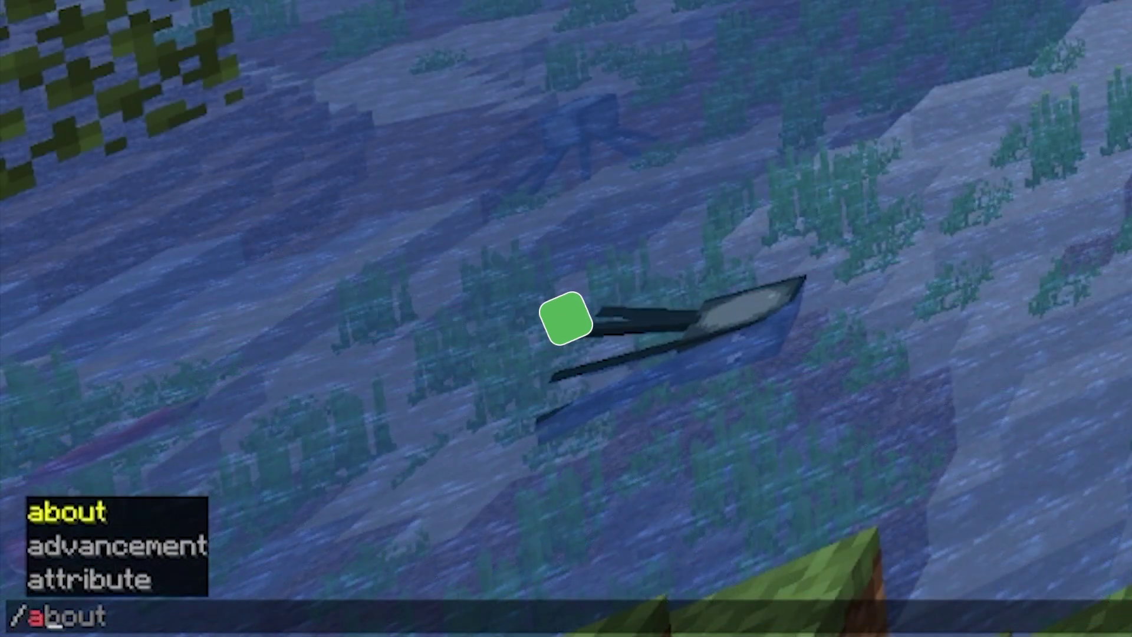
{"action": "type", "text": "lagg check world"}
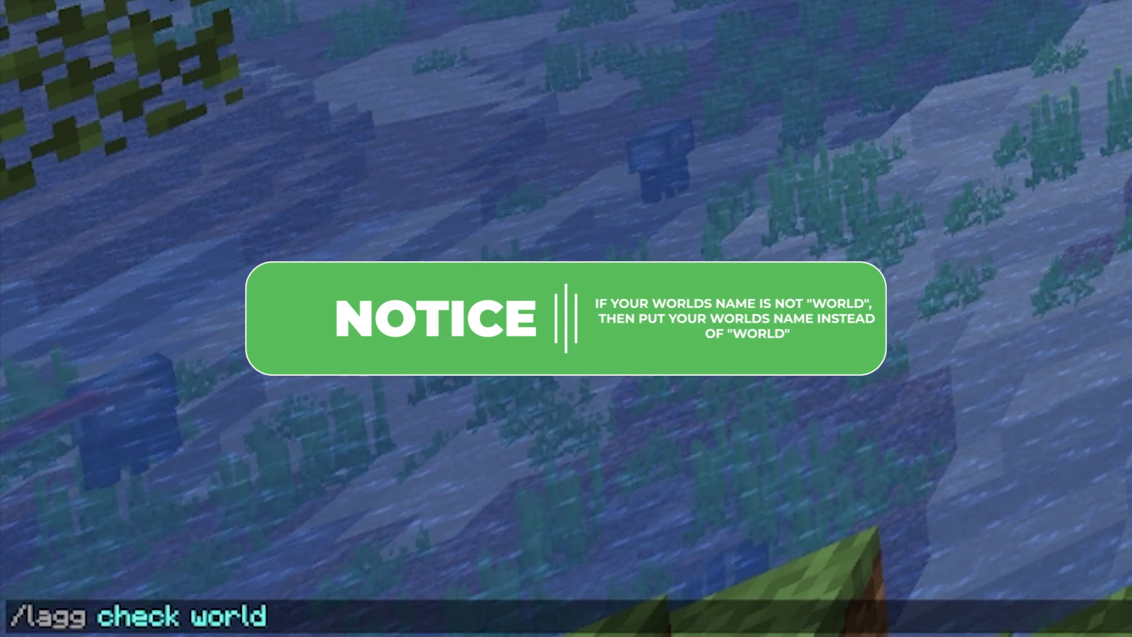
{"action": "key", "text": "Return"}
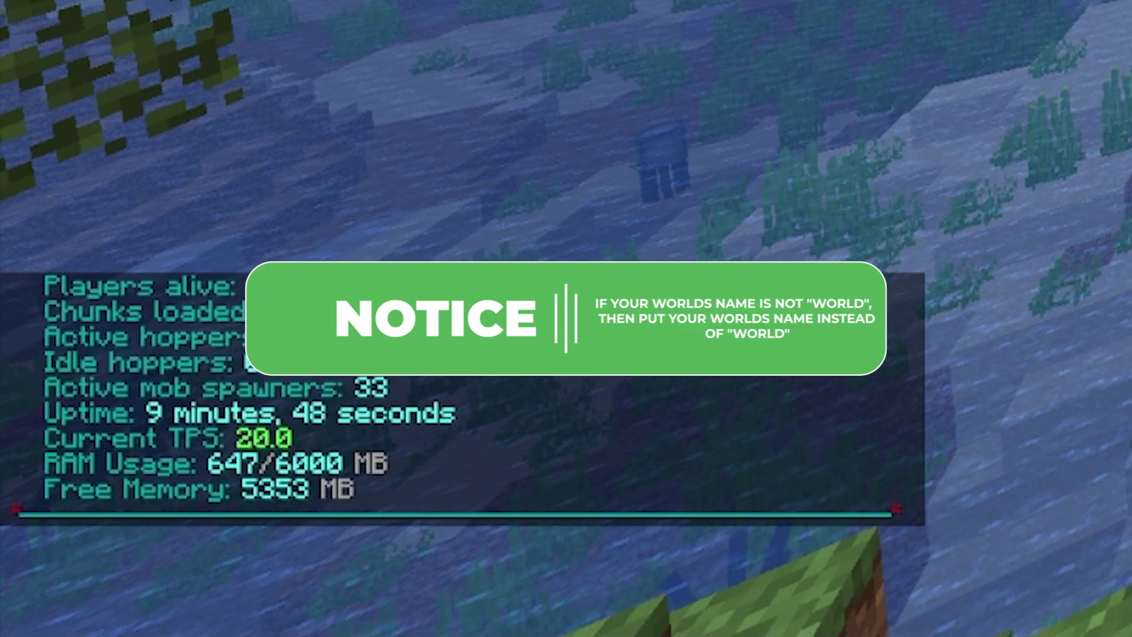
{"action": "key", "text": "t"}
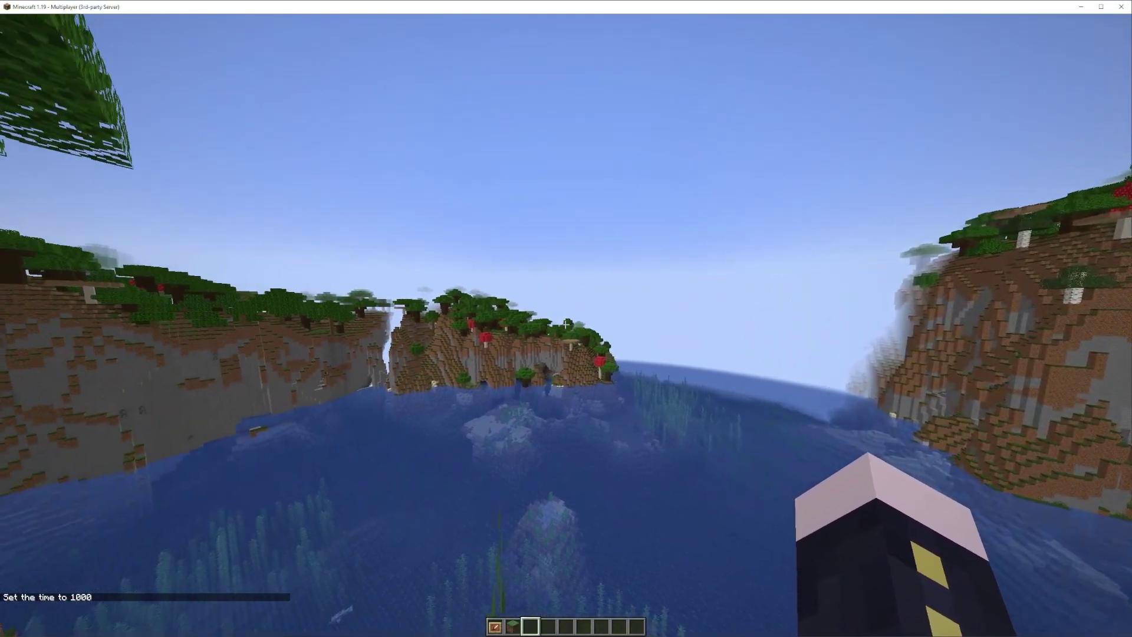
List the ten chunks with most entities via /lagg chunk 10, led by chunk 1, -57
{"action": "key", "text": "shift"}
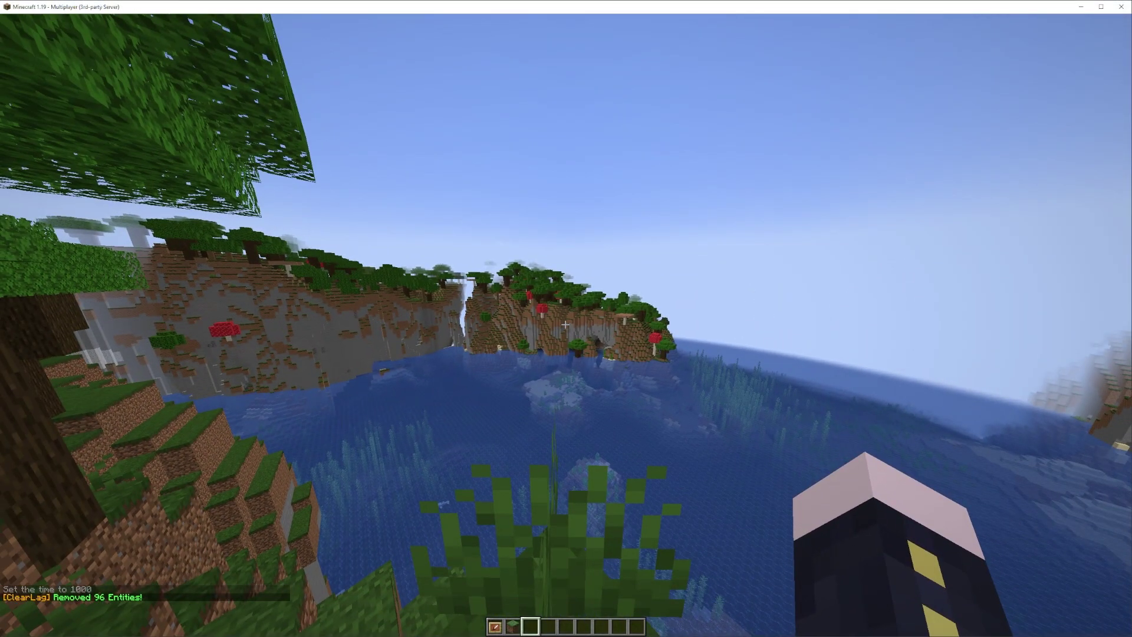
{"action": "key", "text": "slash"}
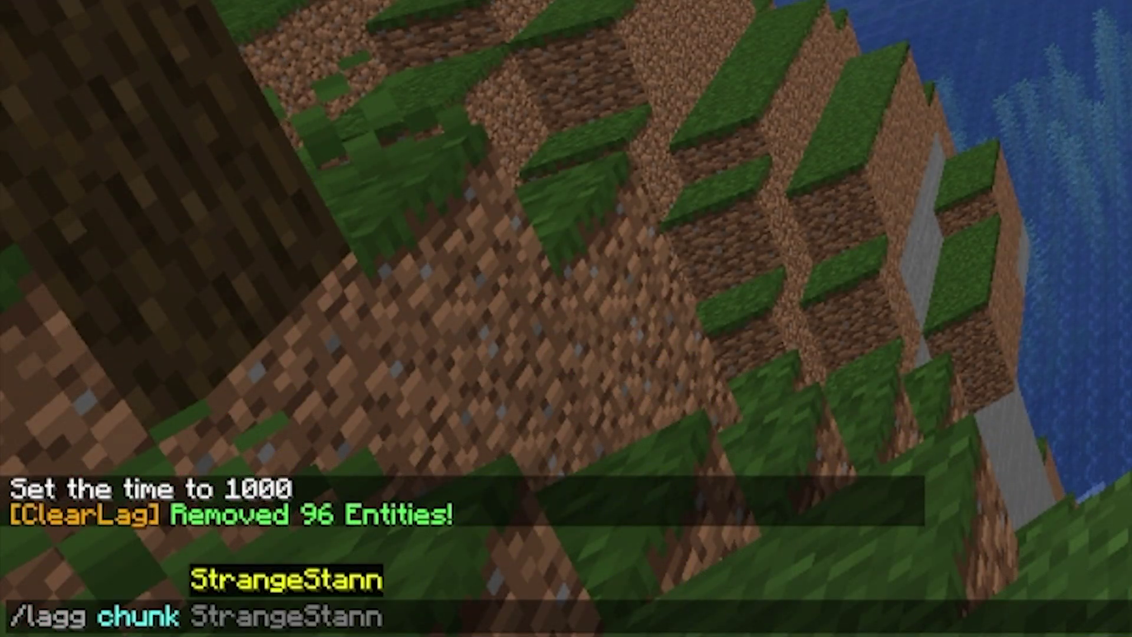
{"action": "type", "text": "10"}
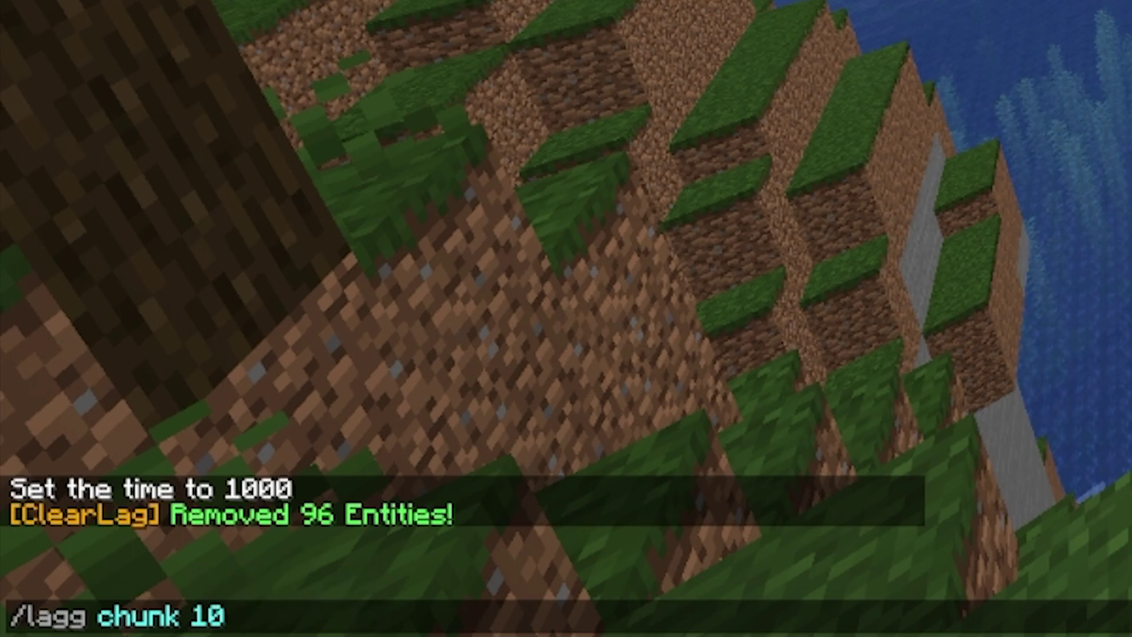
{"action": "key", "text": "Return"}
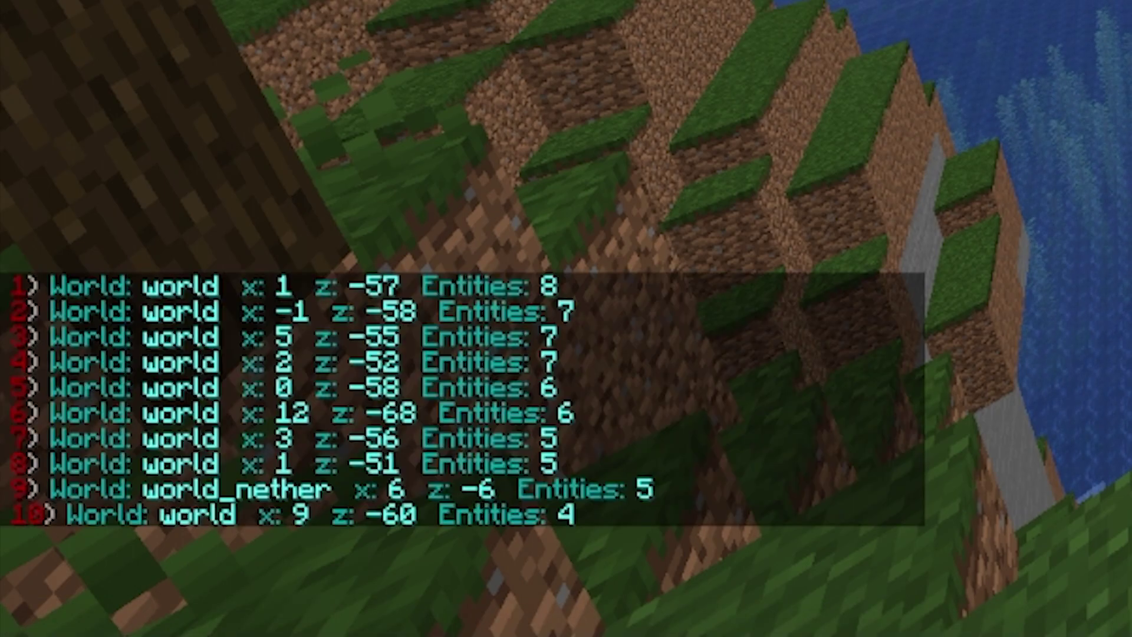
{"action": "key", "text": "t"}
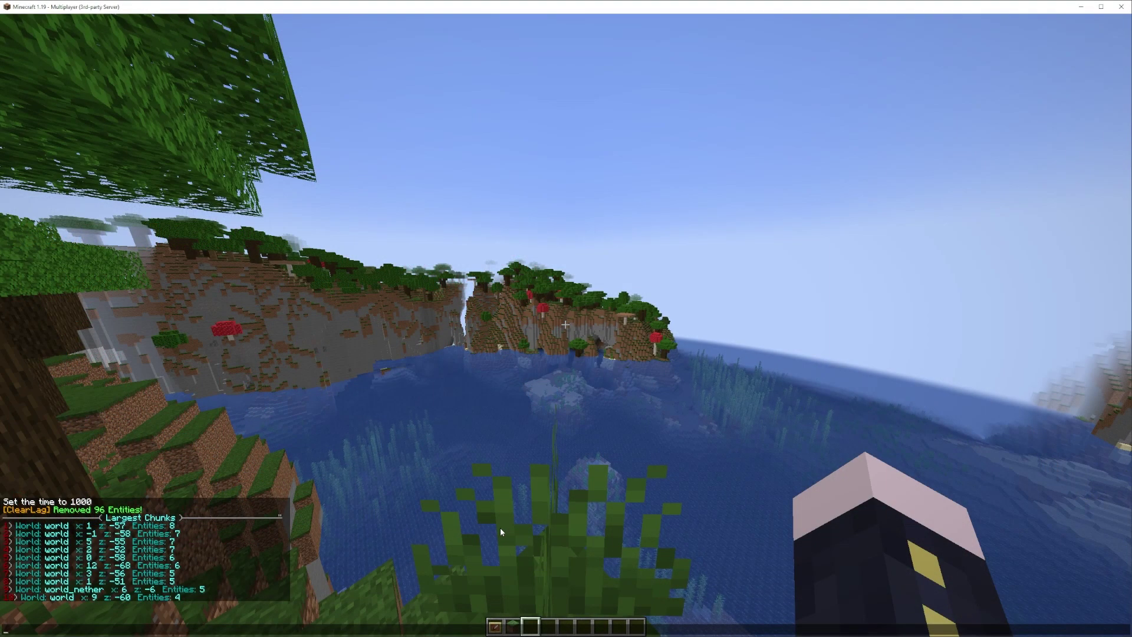
Teleport to chunk 1, -57 in world with /lagg tpchunk 1 -57 world
{"action": "type", "text": "/lagg t"}
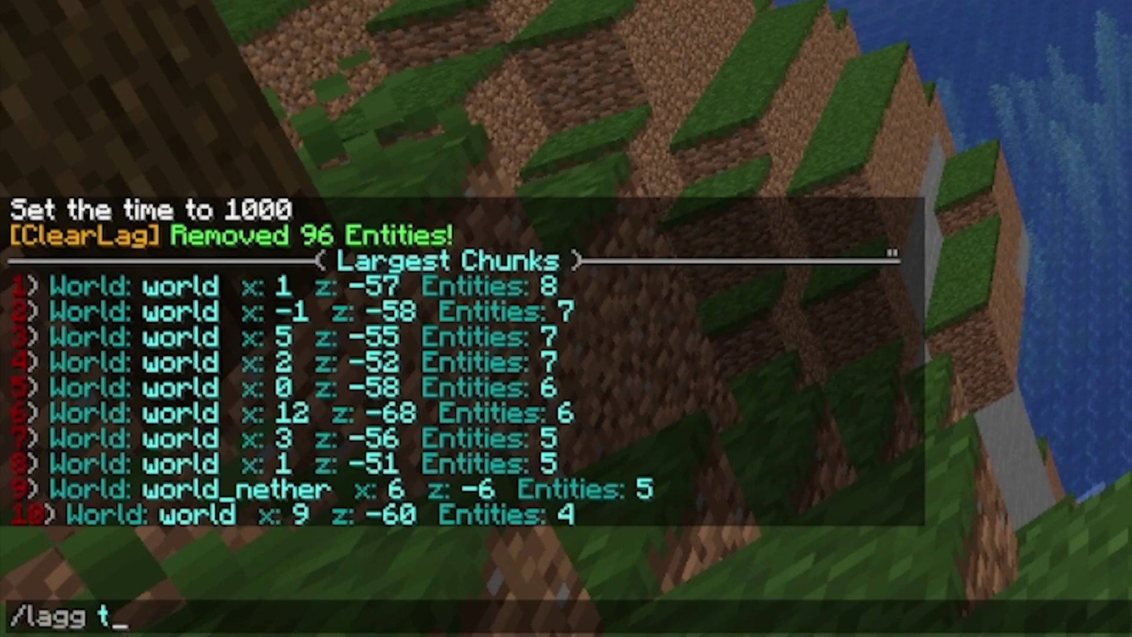
{"action": "type", "text": "pchunk "}
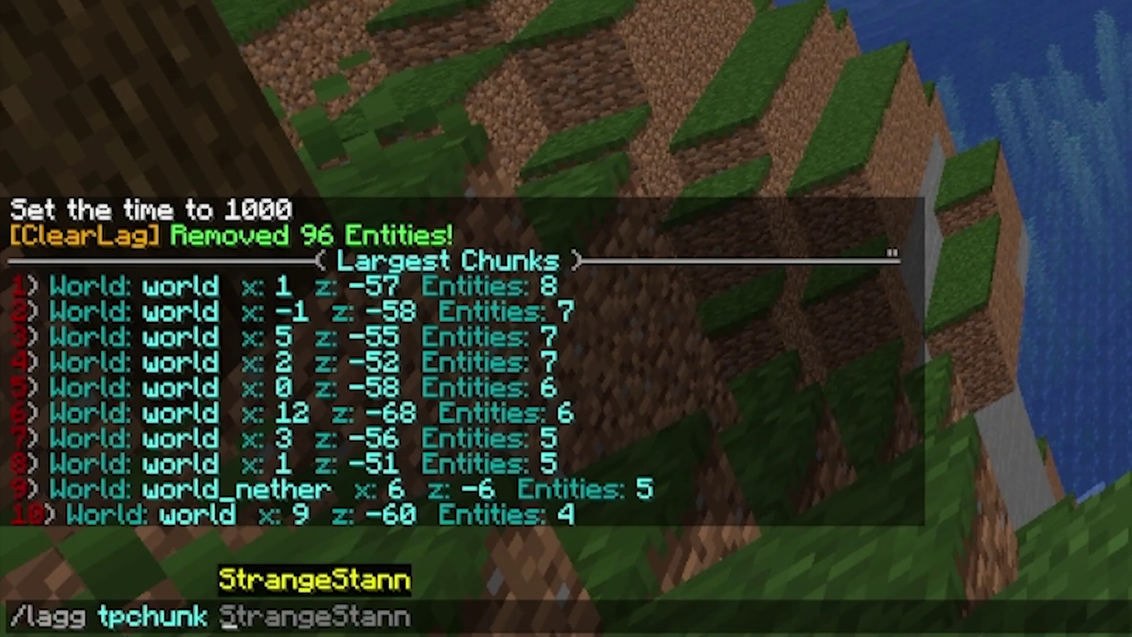
{"action": "type", "text": "1"}
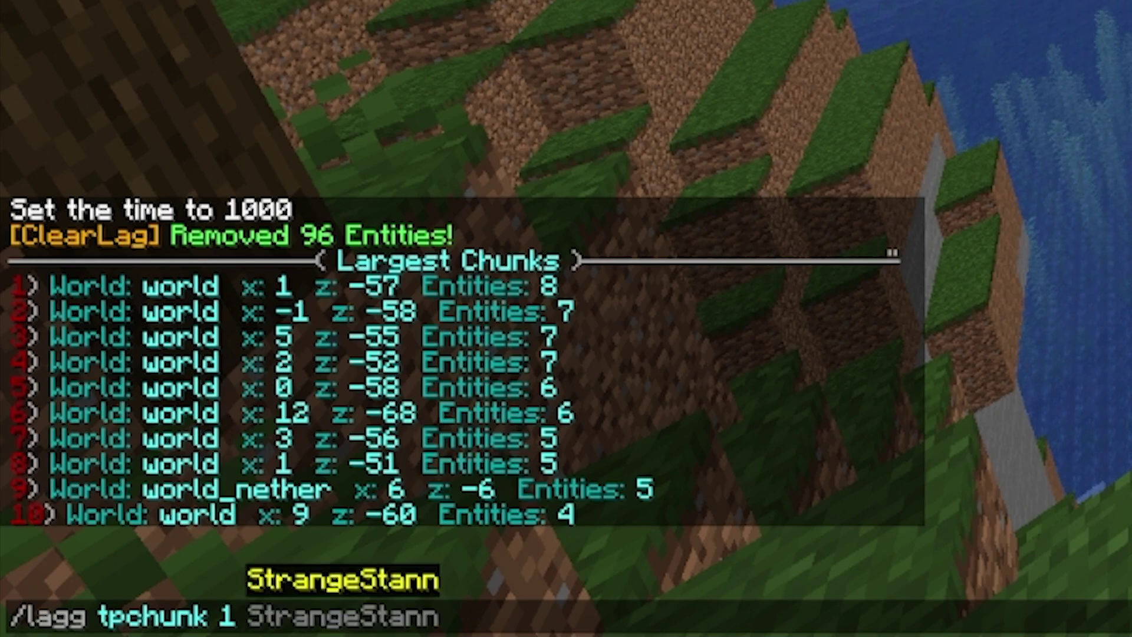
{"action": "type", "text": " -57 "}
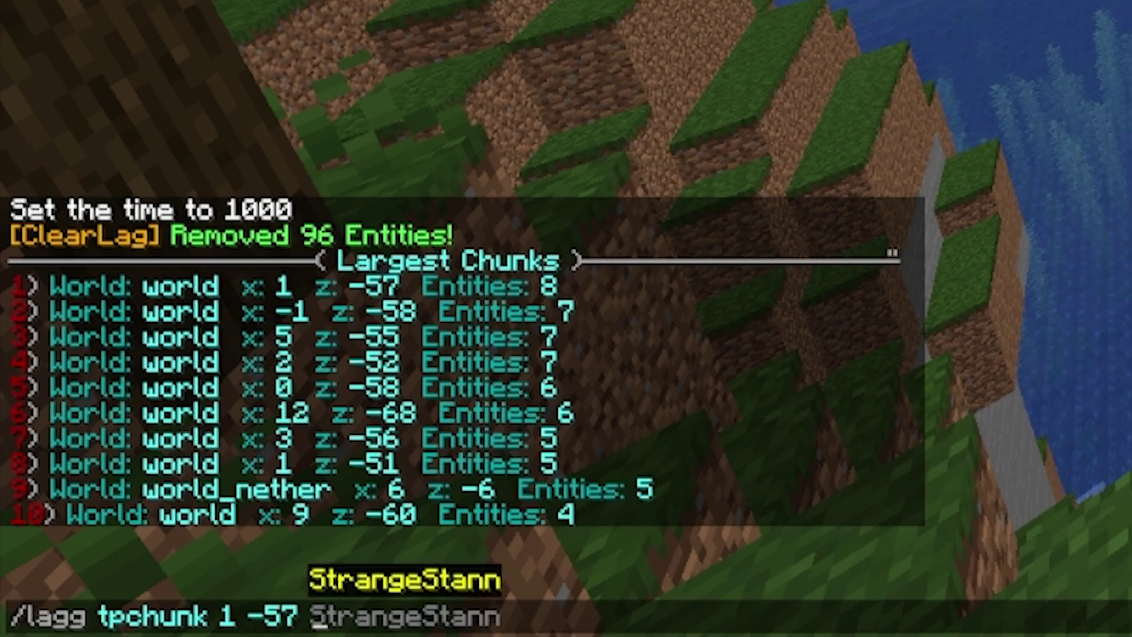
{"action": "type", "text": "world"}
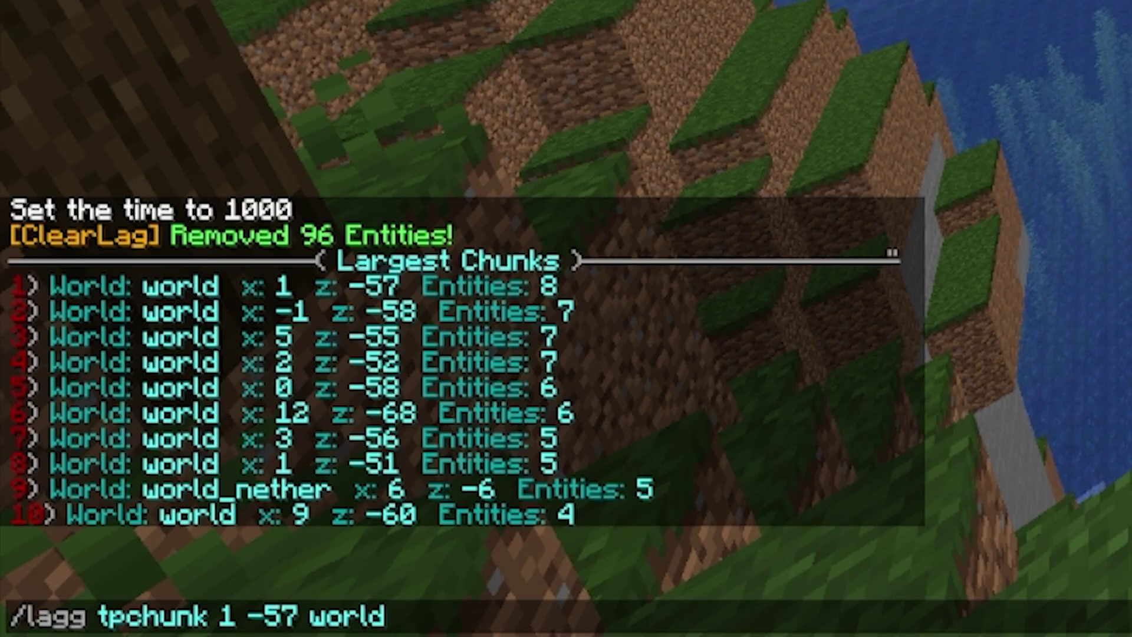
{"action": "key", "text": "Return"}
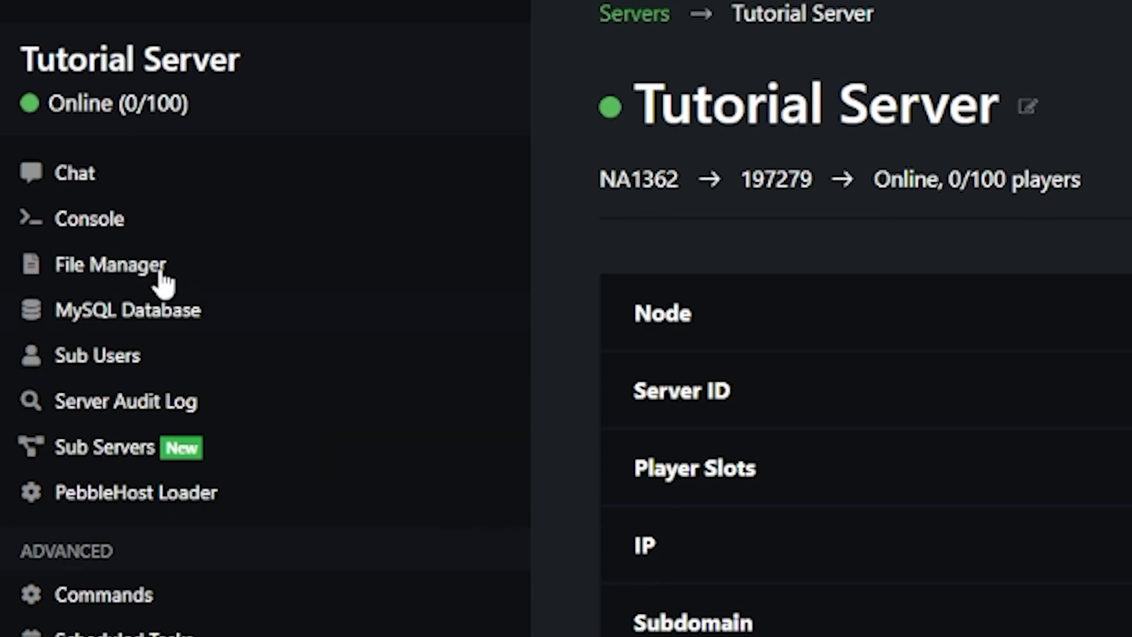
Open plugins/ClearLag/config.yml in the PebbleHost file manager
{"action": "left_click", "coordinate": [159, 269]}
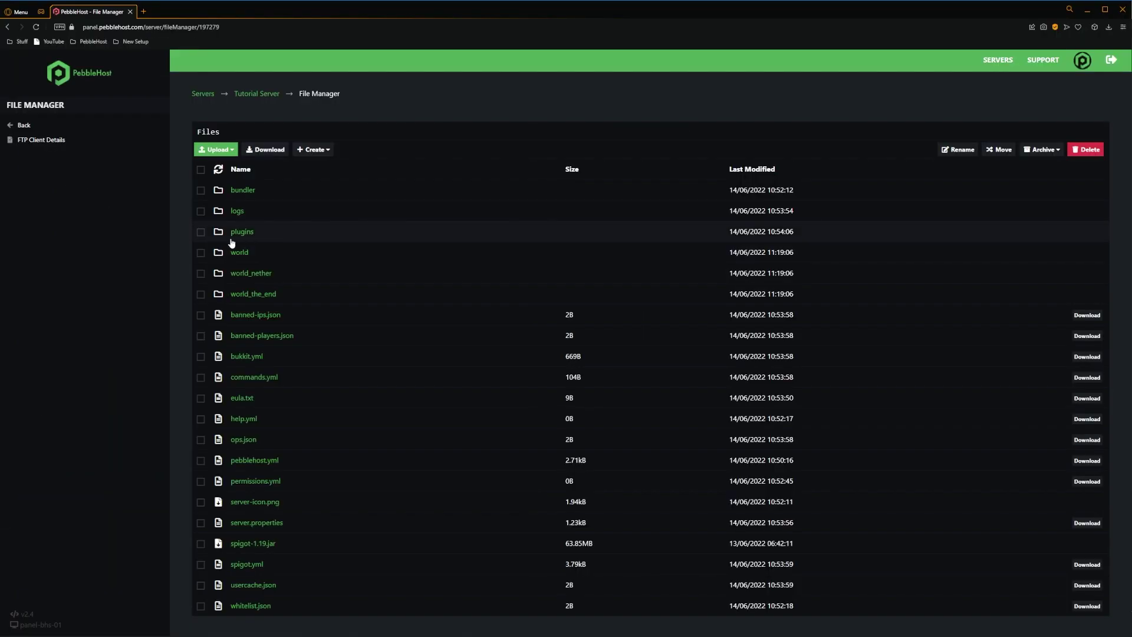
{"action": "left_click", "coordinate": [283, 232]}
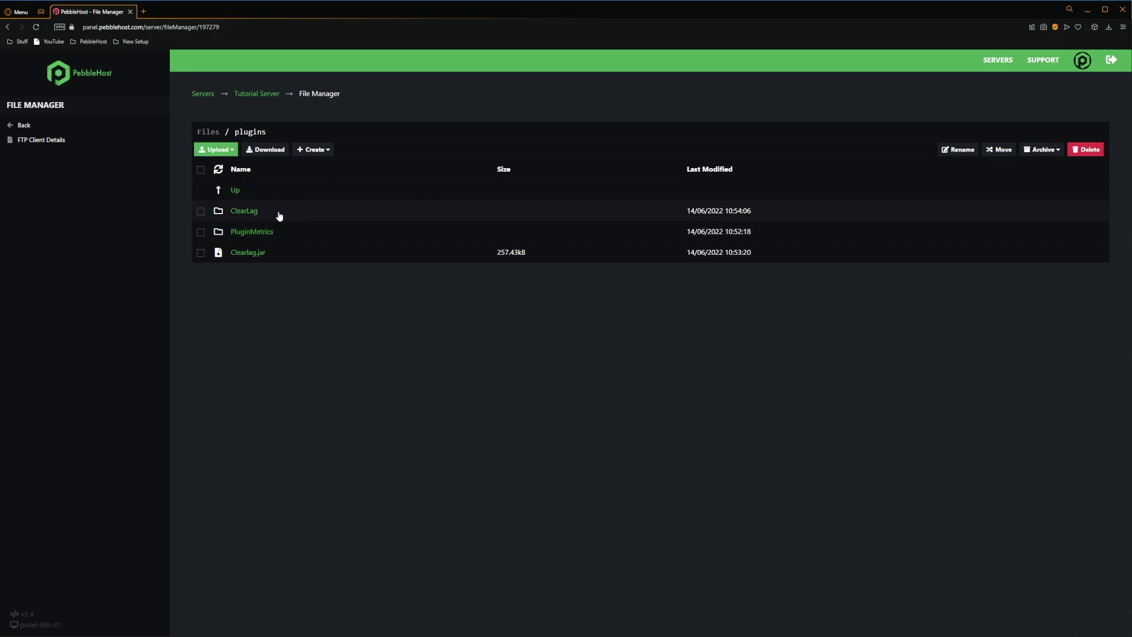
{"action": "left_click", "coordinate": [279, 216]}
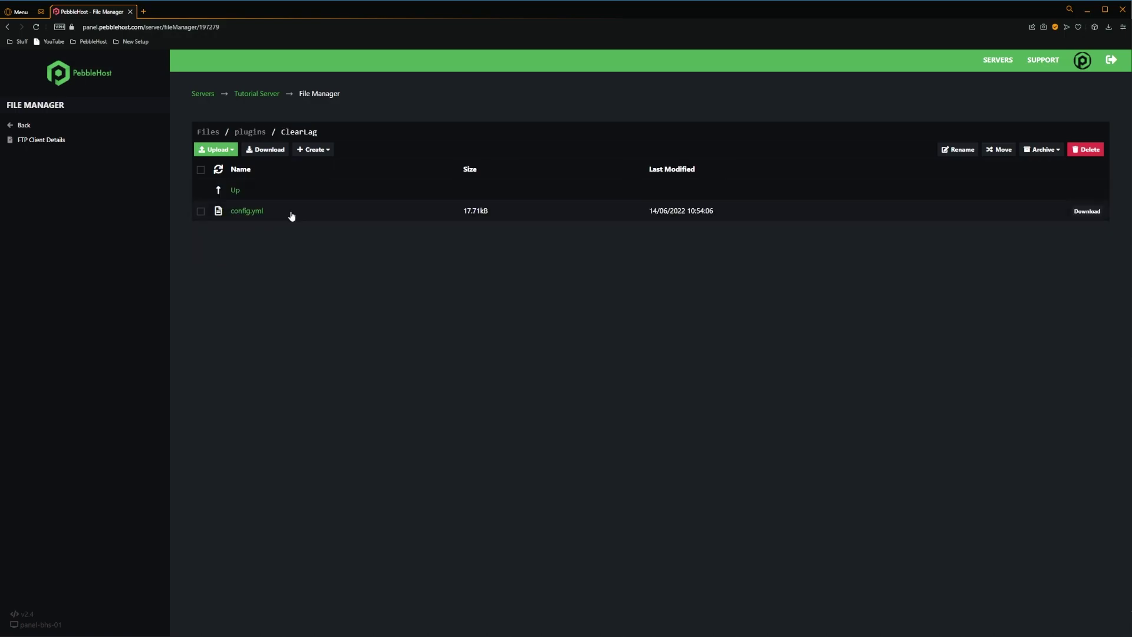
{"action": "left_click", "coordinate": [290, 214]}
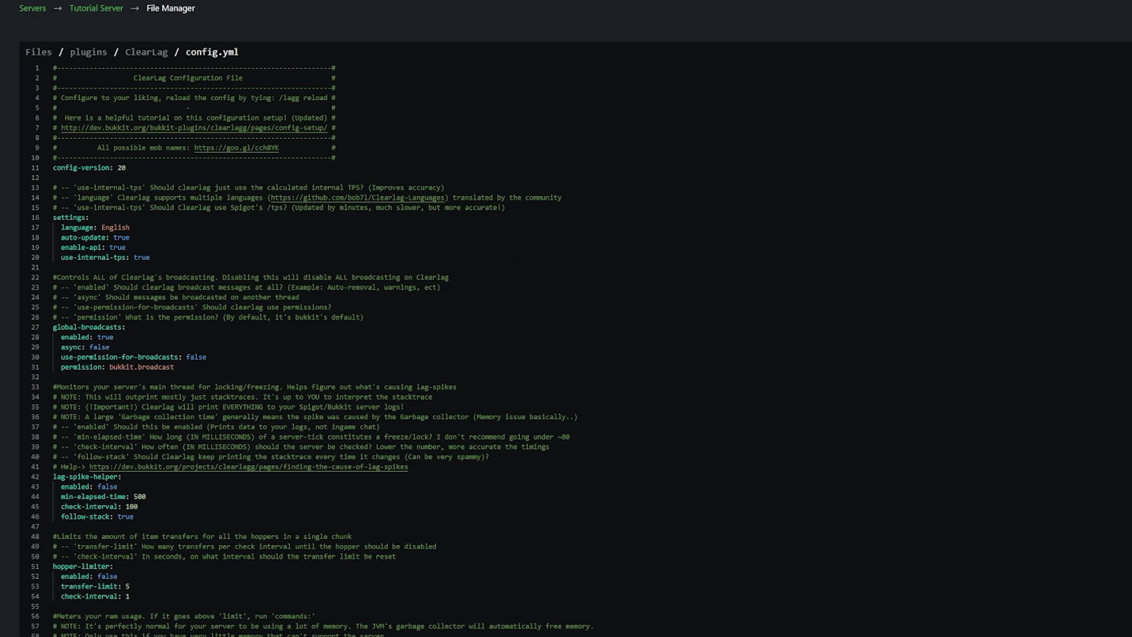
{"action": "scroll", "coordinate": [311, 349], "scroll_direction": "down", "scroll_amount": 2}
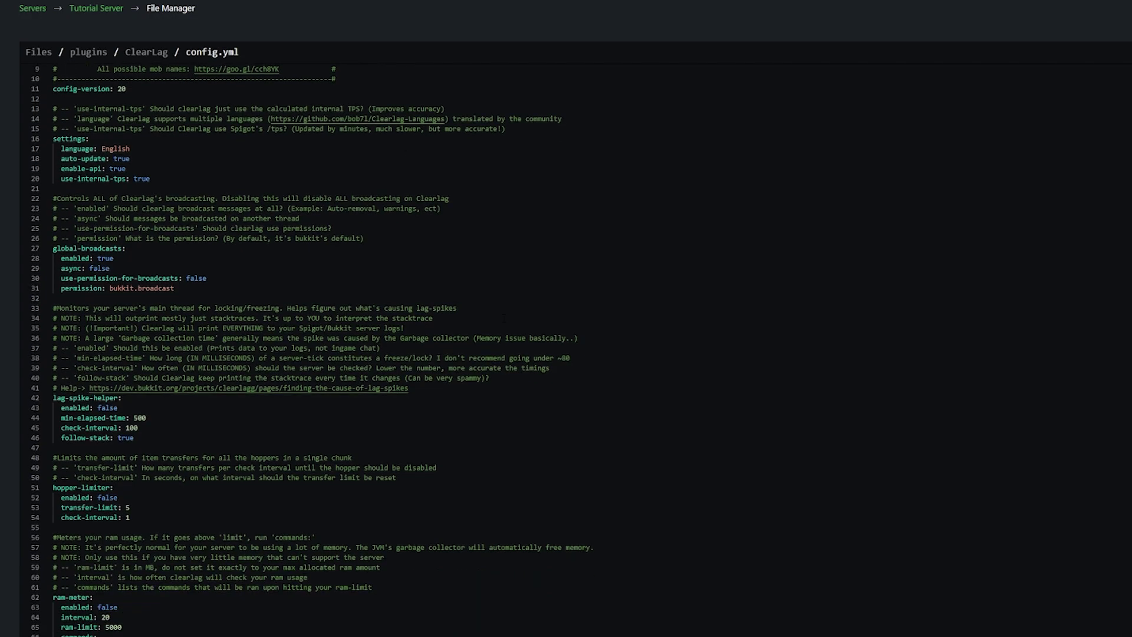
{"action": "scroll", "coordinate": [312, 349], "scroll_direction": "down", "scroll_amount": 6}
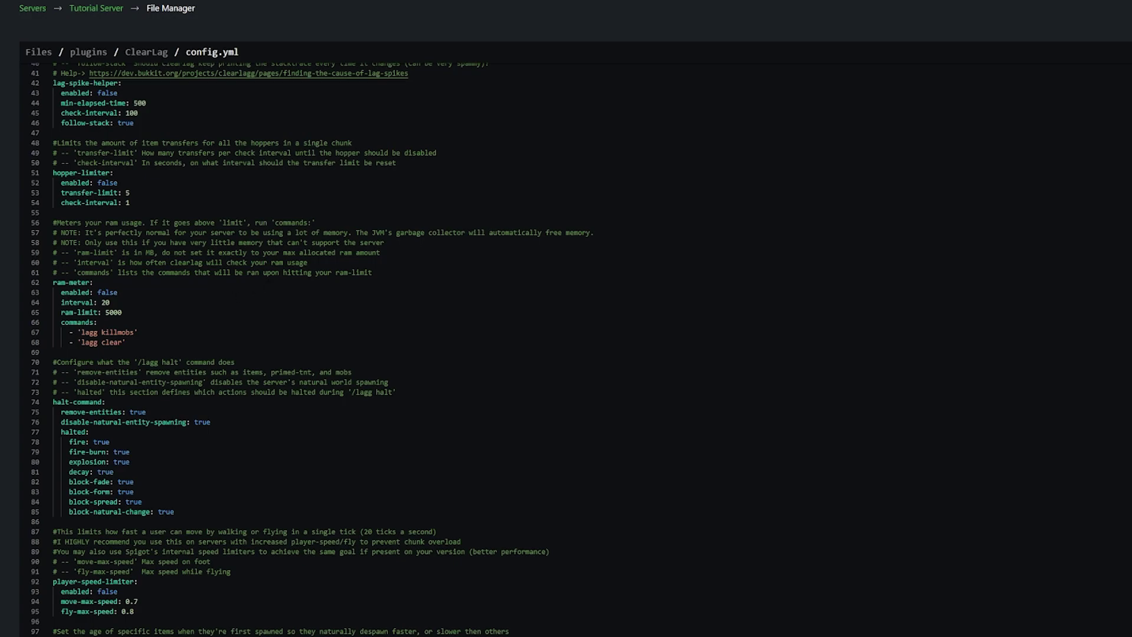
{"action": "scroll", "coordinate": [566, 347], "scroll_direction": "down", "scroll_amount": 6}
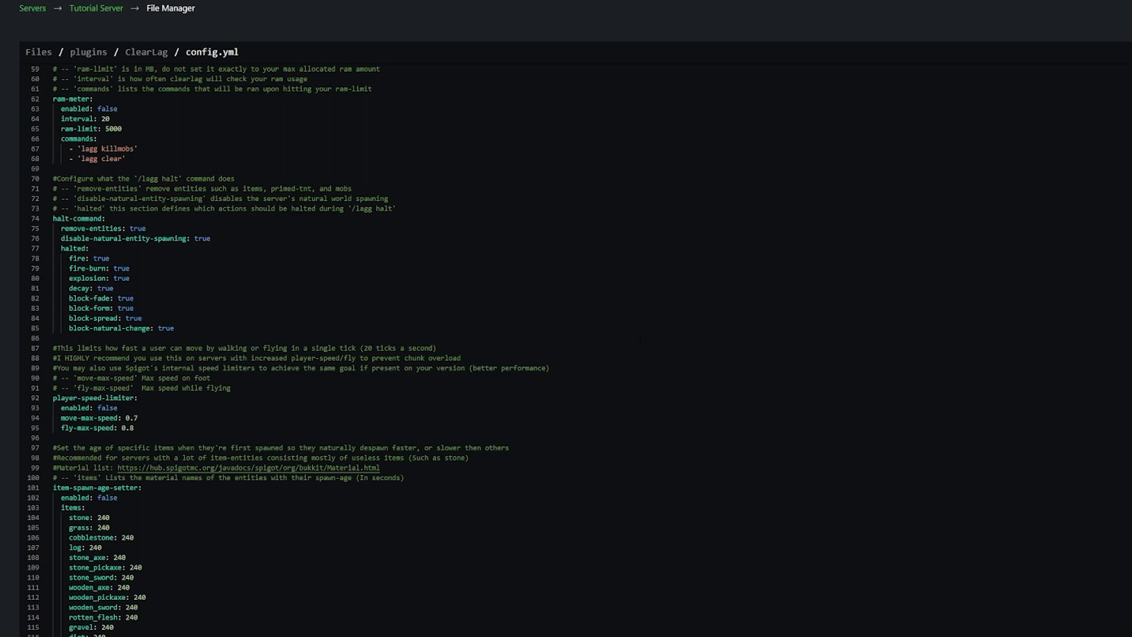
{"action": "scroll", "coordinate": [566, 348], "scroll_direction": "down", "scroll_amount": 4}
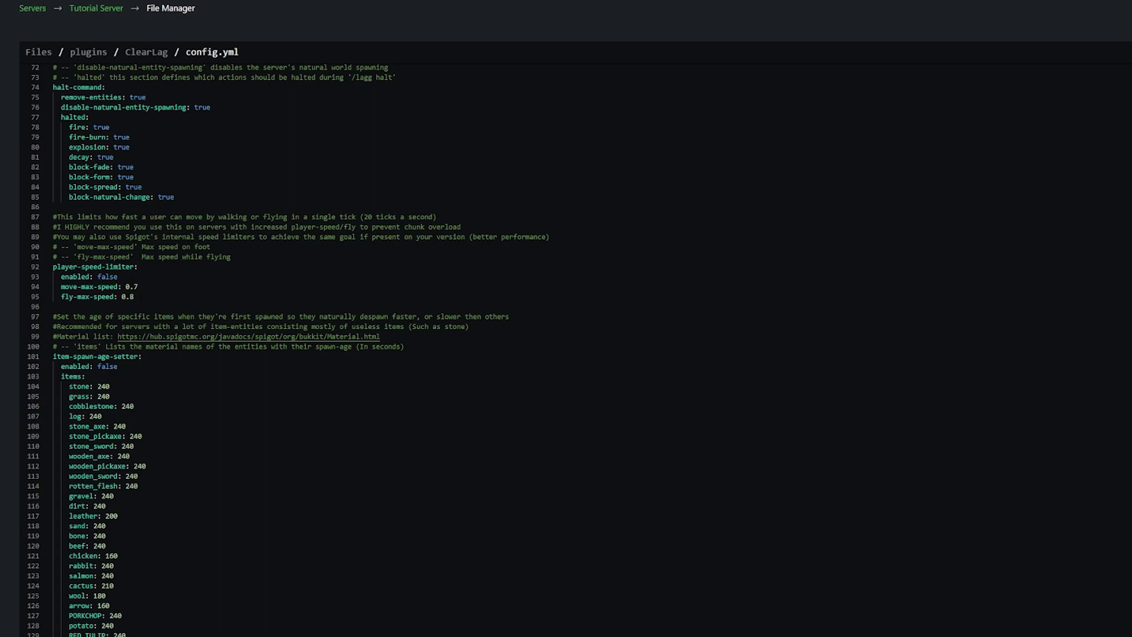
{"action": "scroll", "coordinate": [170, 287], "scroll_direction": "down", "scroll_amount": 5}
{"action": "scroll", "coordinate": [288, 349], "scroll_direction": "down", "scroll_amount": 20}
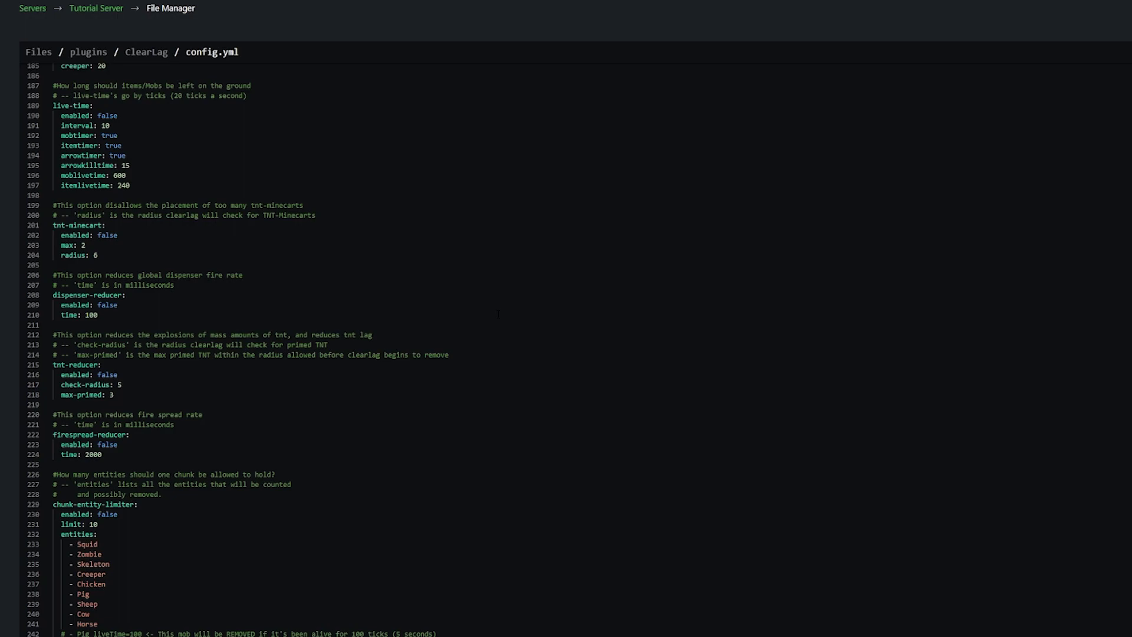
{"action": "scroll", "coordinate": [566, 348], "scroll_direction": "down", "scroll_amount": 2}
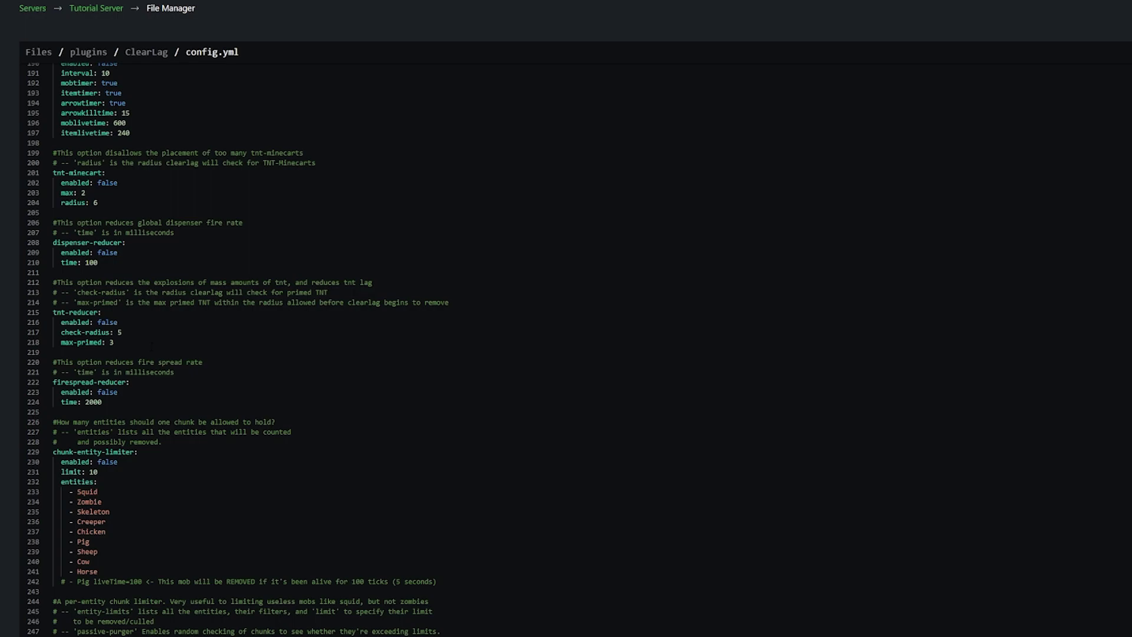
{"action": "scroll", "coordinate": [235, 347], "scroll_direction": "down", "scroll_amount": 6}
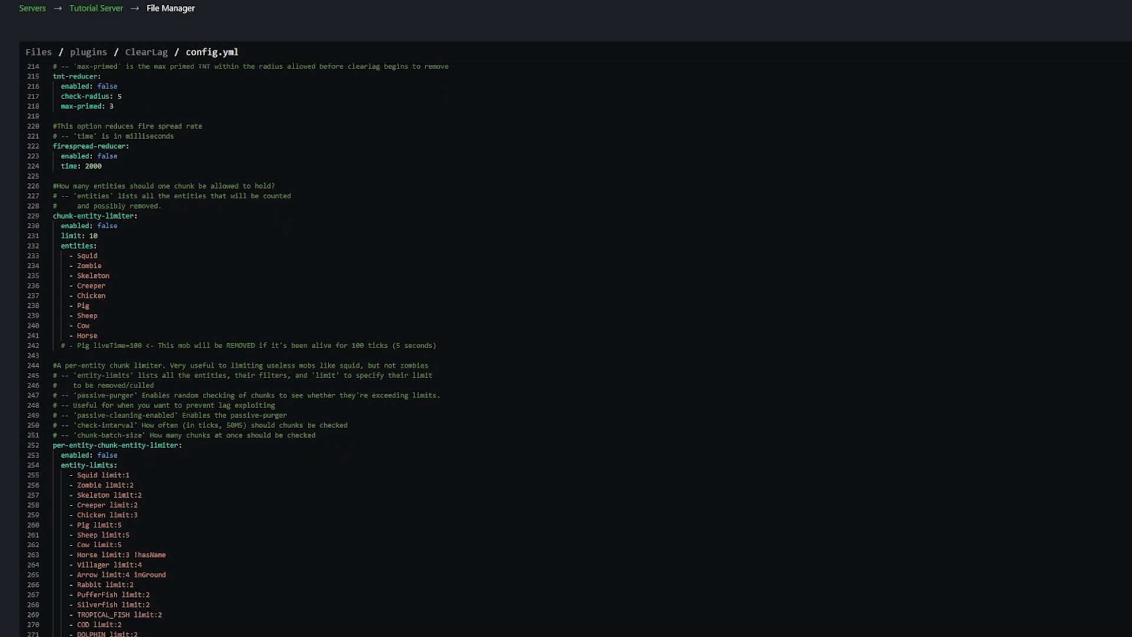